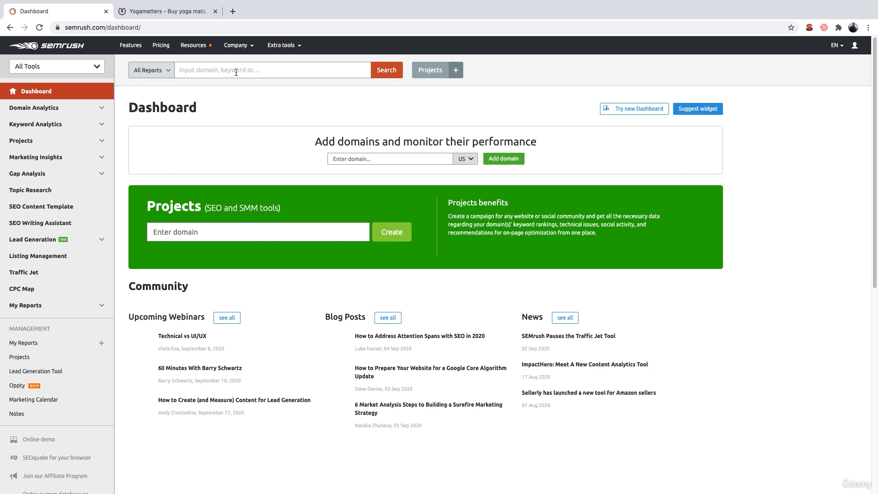
Switch to the Yogamatters website and view its Equipment & Accessories and Mats & Bags product categories
left_click(176, 16)
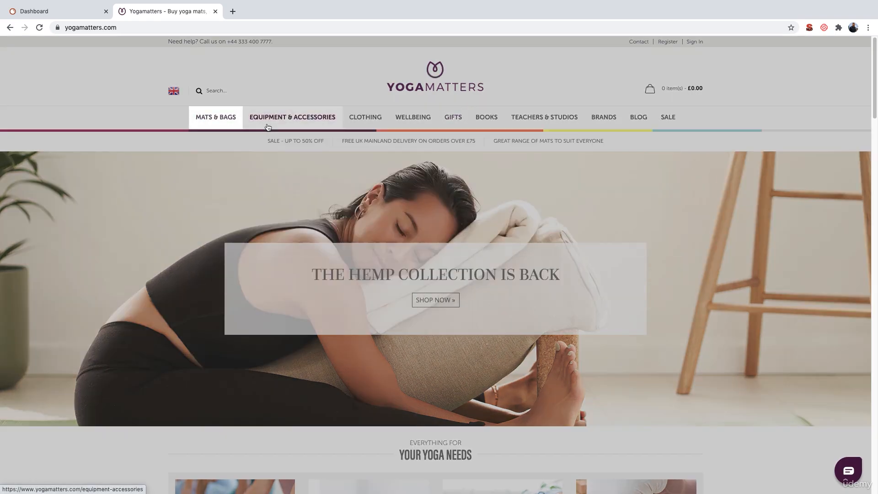
mouse_move(280, 122)
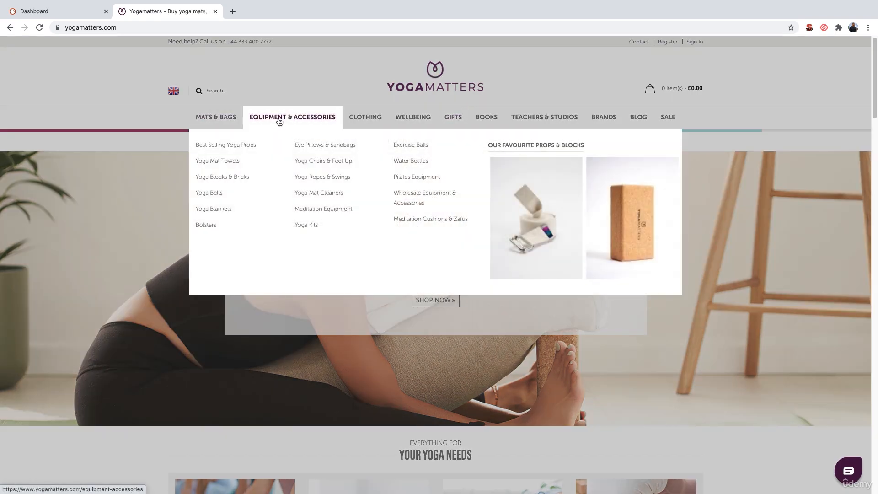
mouse_move(225, 120)
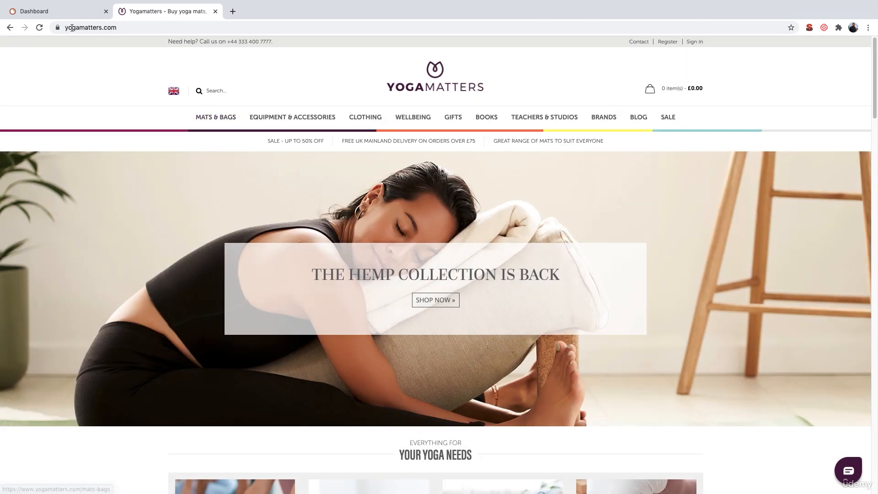
Return to the SEMrush dashboard and search all reports for the keyword "yoga mats"
left_click(60, 12)
left_click(237, 72)
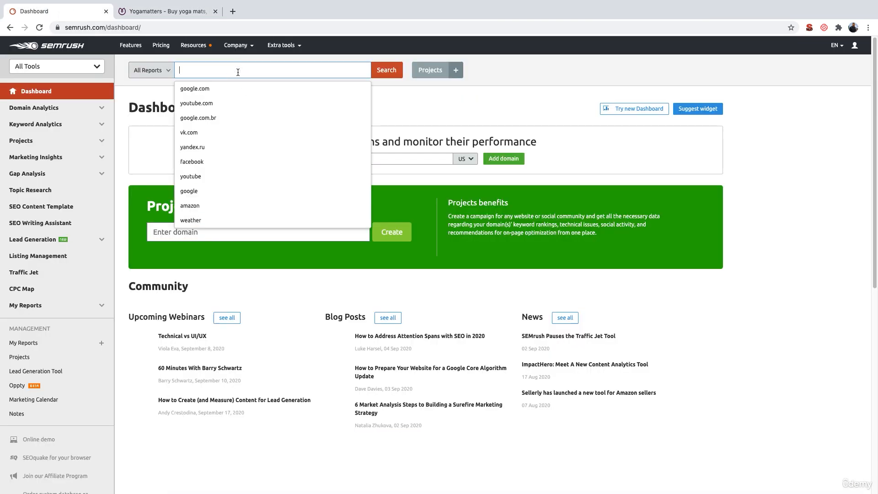
type("yoga mats")
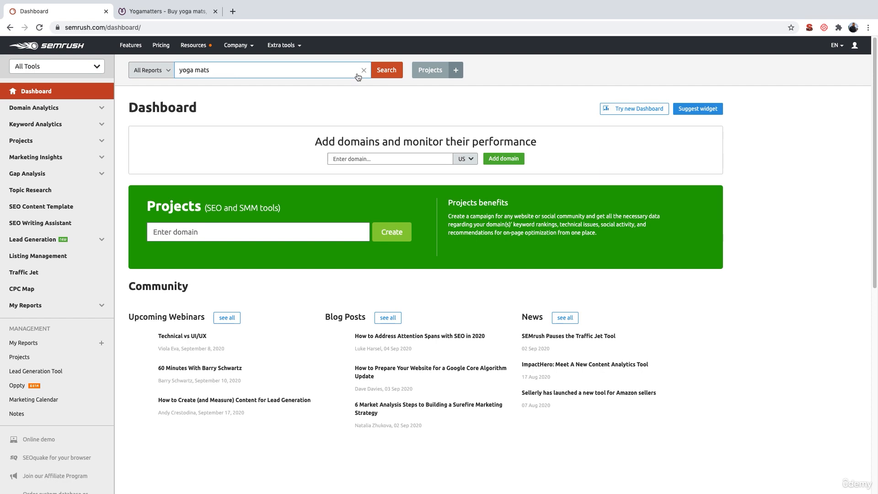
left_click(381, 71)
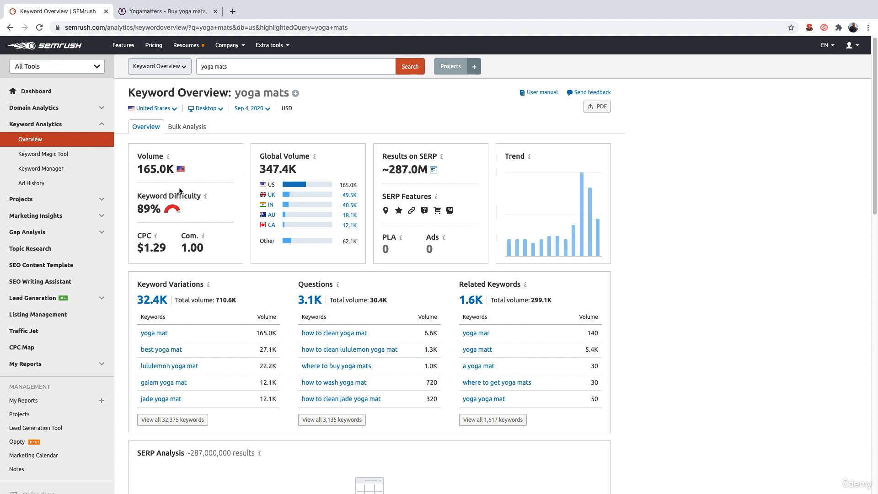
Examine the United States search volume for "yoga mats" in the keyword overview
double_click(140, 168)
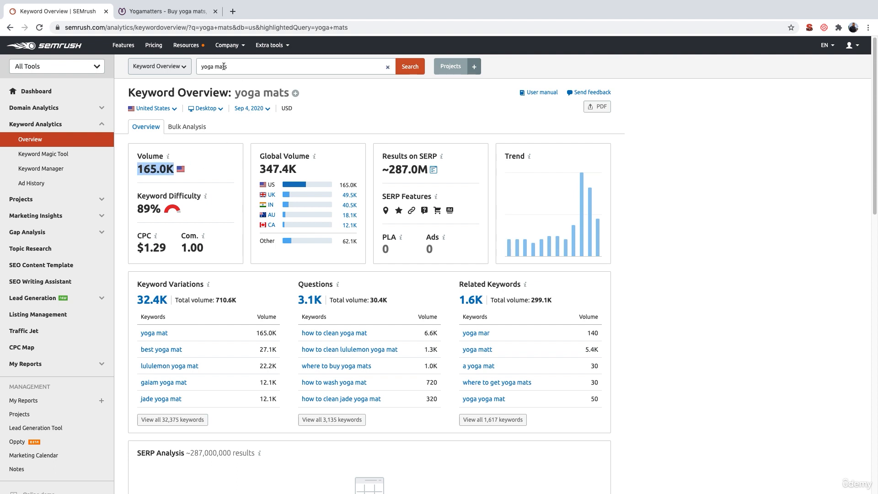
left_click(200, 172)
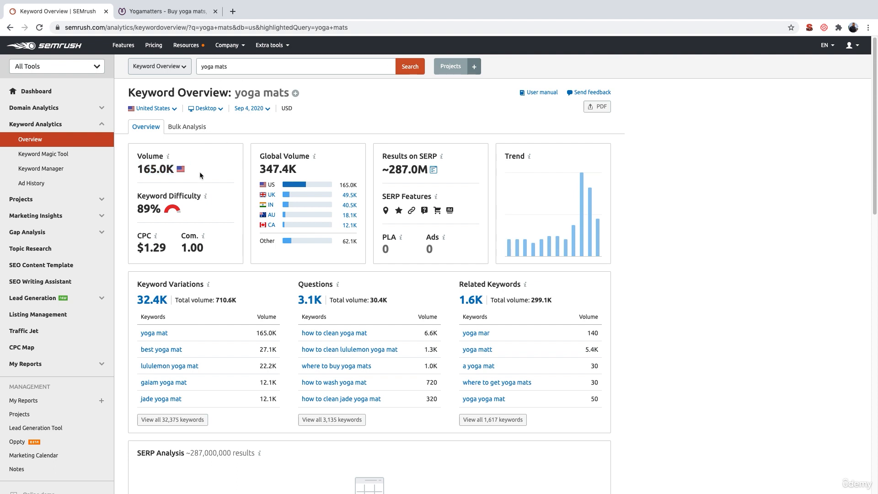
left_click_drag(138, 169, 176, 169)
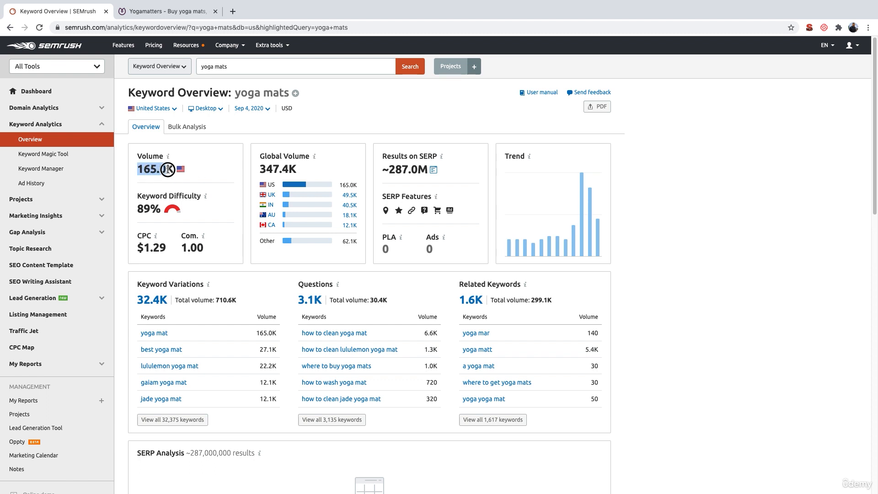
left_click(201, 168)
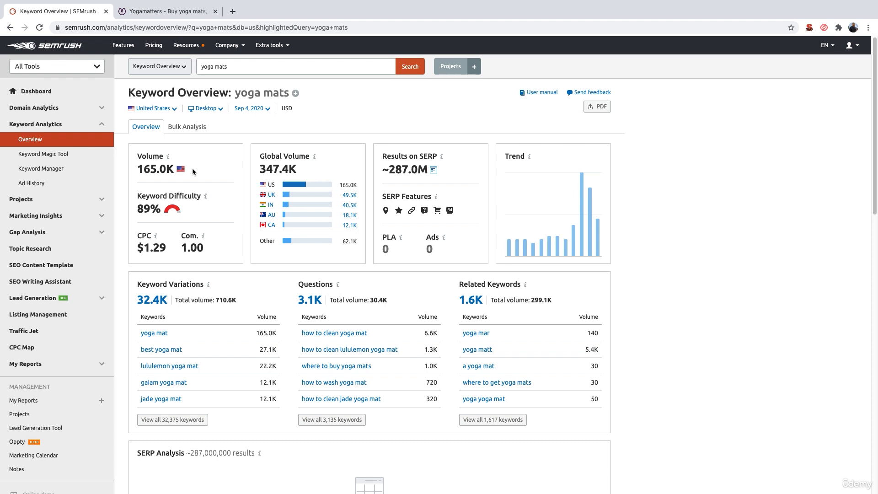
View the keyword overview for the United Kingdom and set the country back to United States
left_click(169, 109)
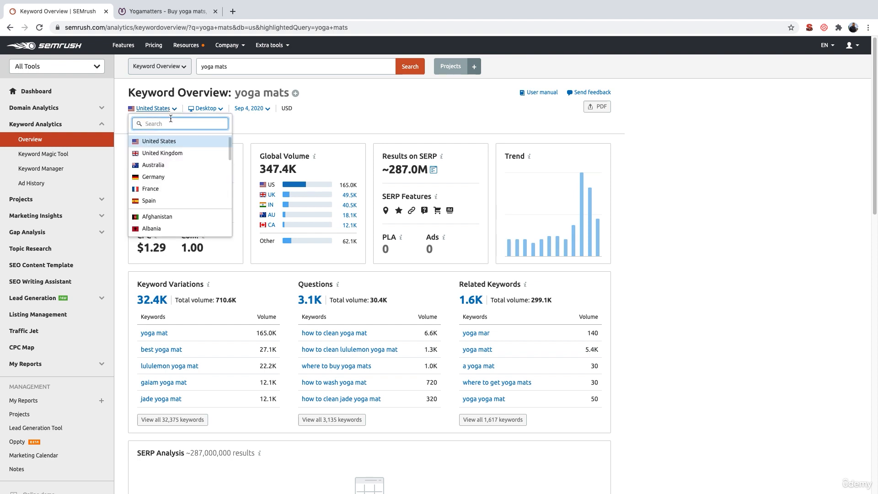
left_click(175, 153)
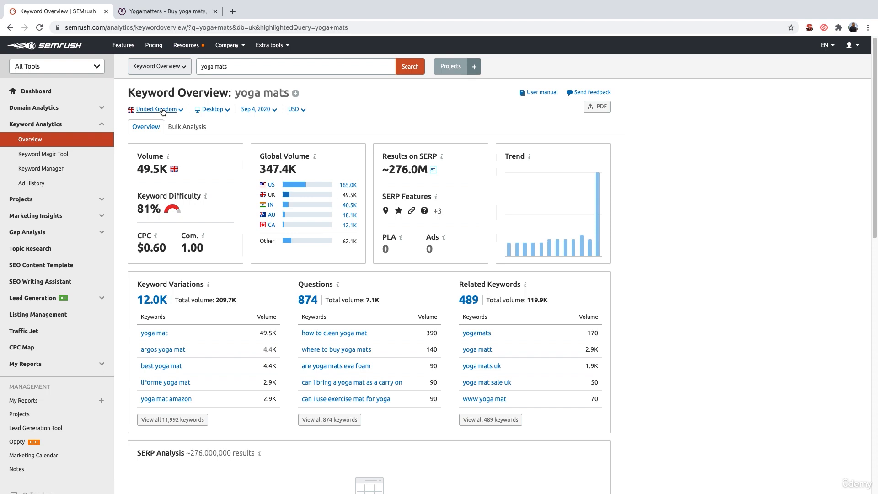
left_click(163, 110)
left_click(177, 142)
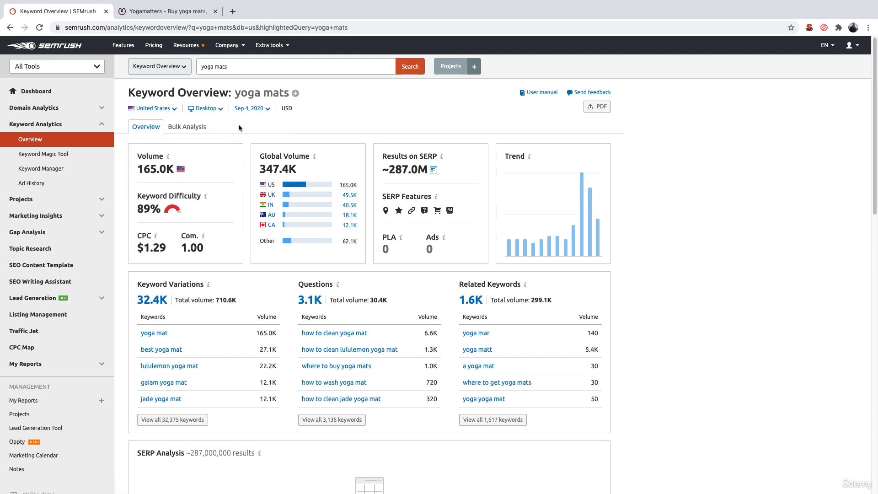
Review the top keyword variations and their volumes, and open the full list of variations for "yoga mats"
scroll(238, 125, "down", 3)
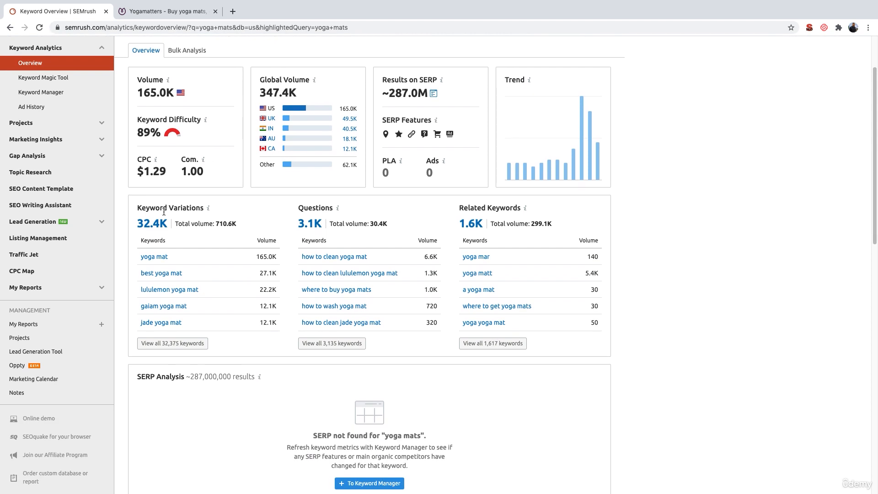
triple_click(149, 205)
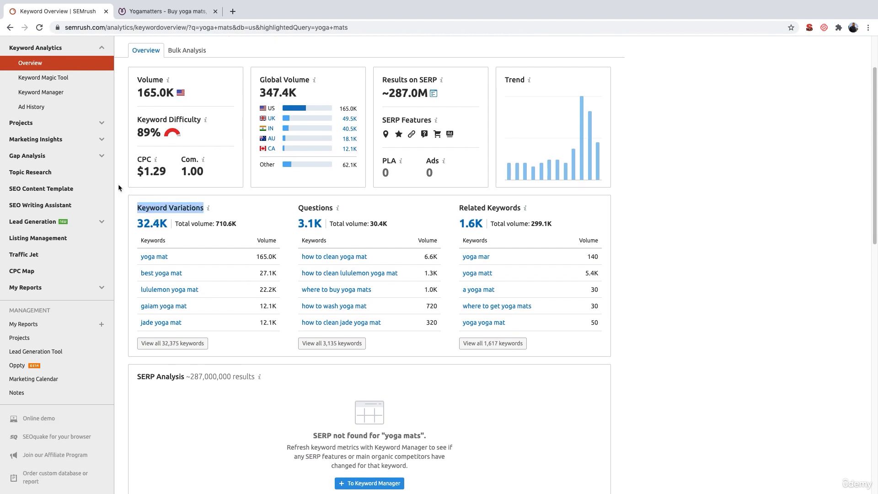
left_click(122, 221)
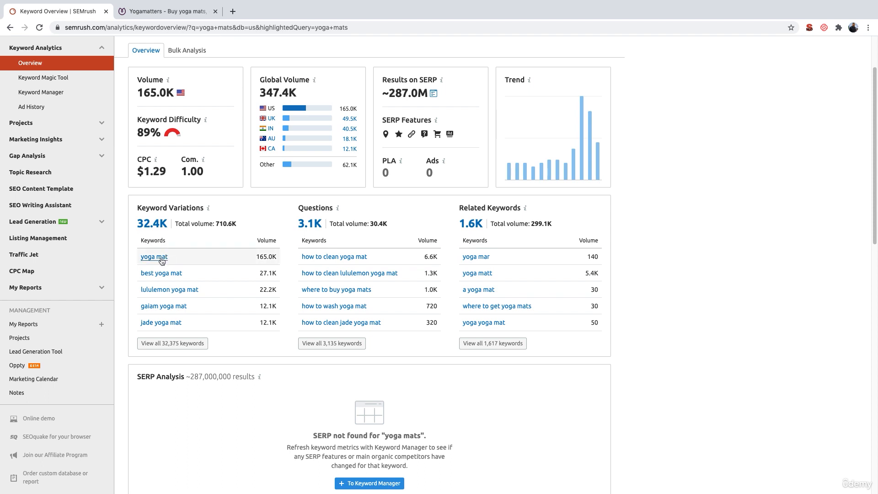
double_click(263, 257)
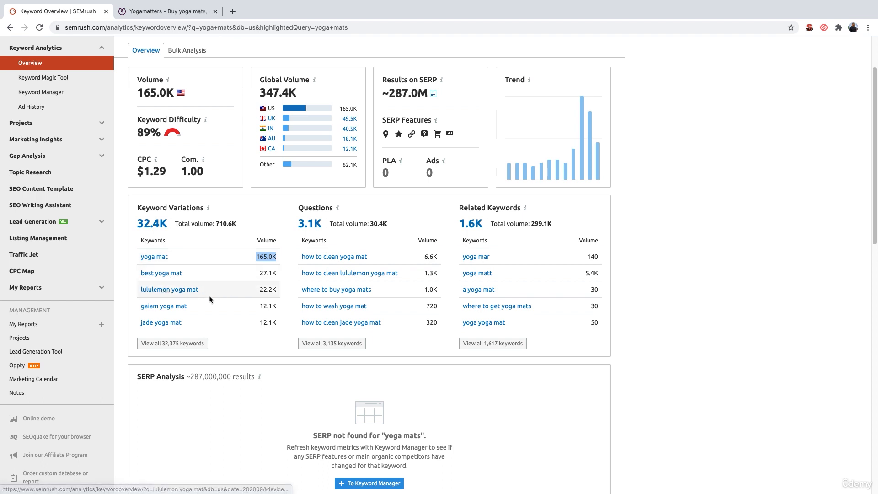
left_click(243, 346)
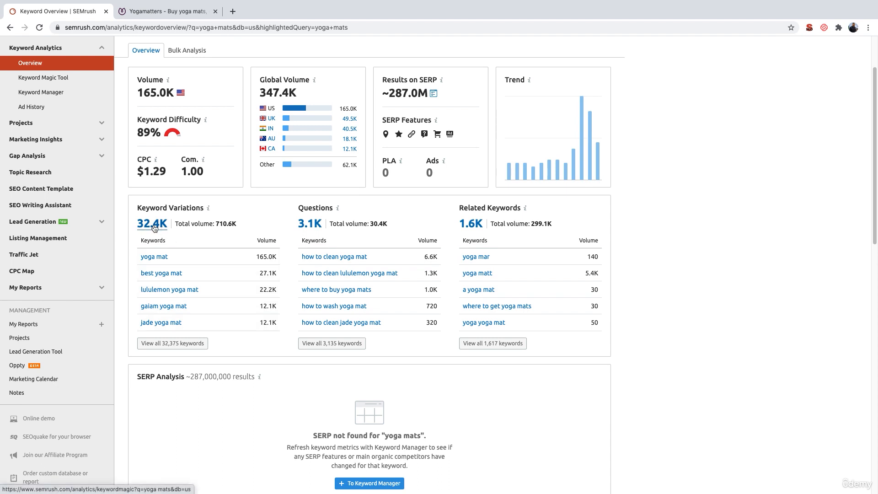
left_click(186, 344)
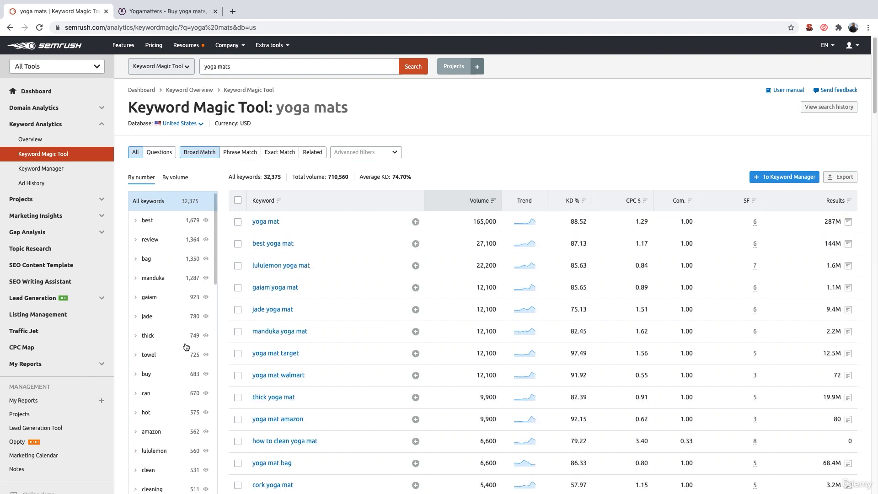
Look through the broad-match "yoga mats" keyword list for related product keywords and their search volumes
scroll(333, 344, "down", 3)
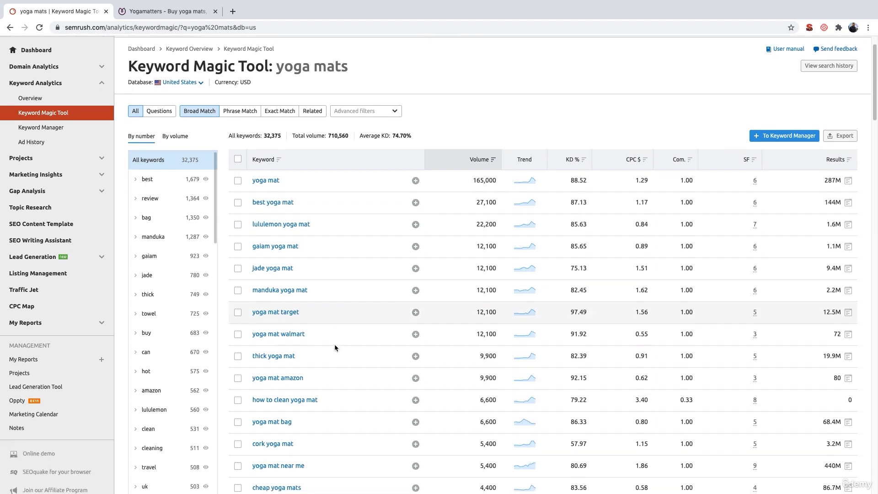
scroll(334, 344, "down", 7)
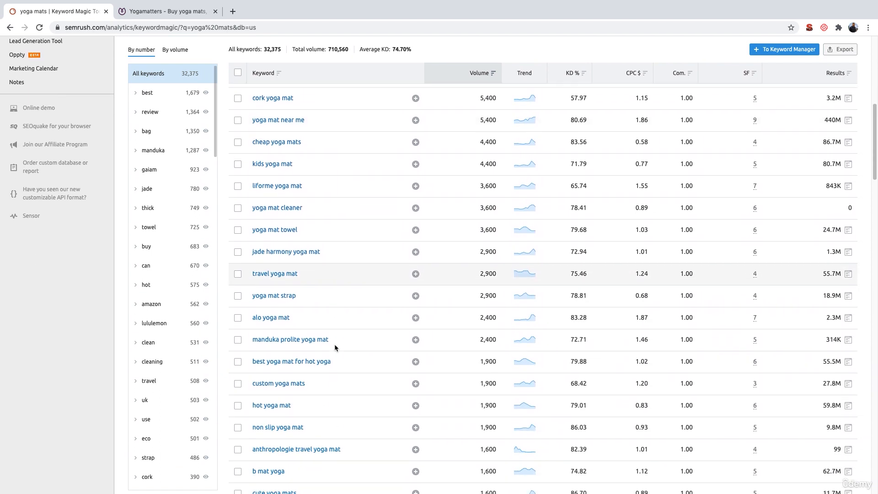
scroll(334, 347, "down", 3)
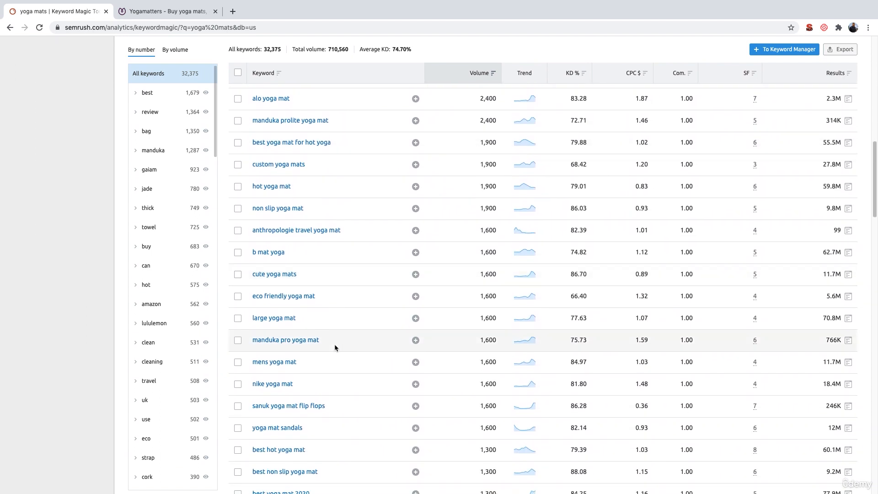
scroll(335, 348, "down", 4)
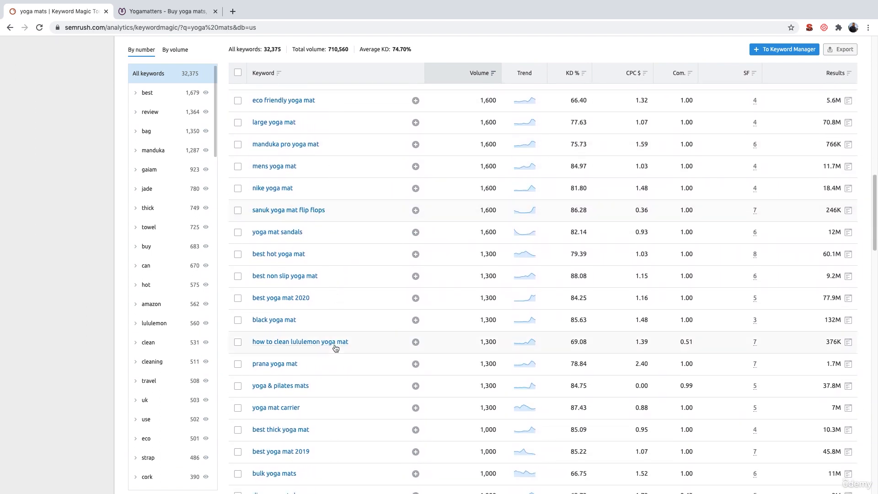
scroll(335, 347, "down", 5)
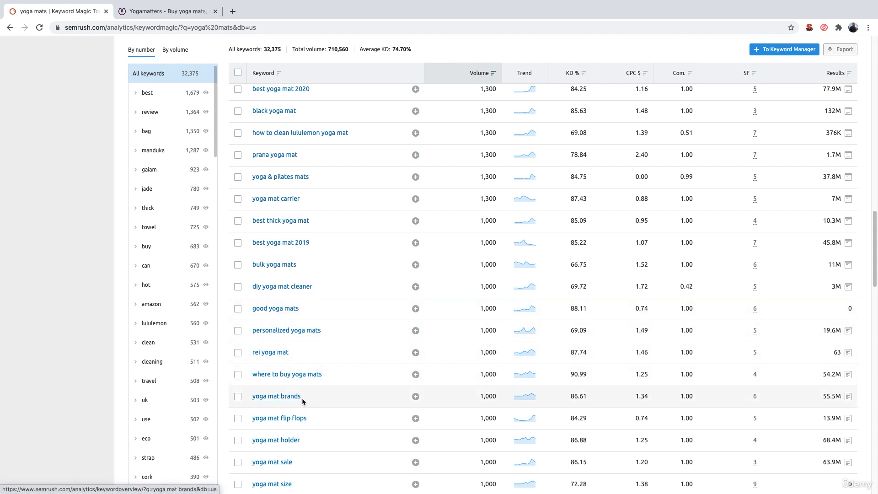
scroll(292, 397, "down", 2)
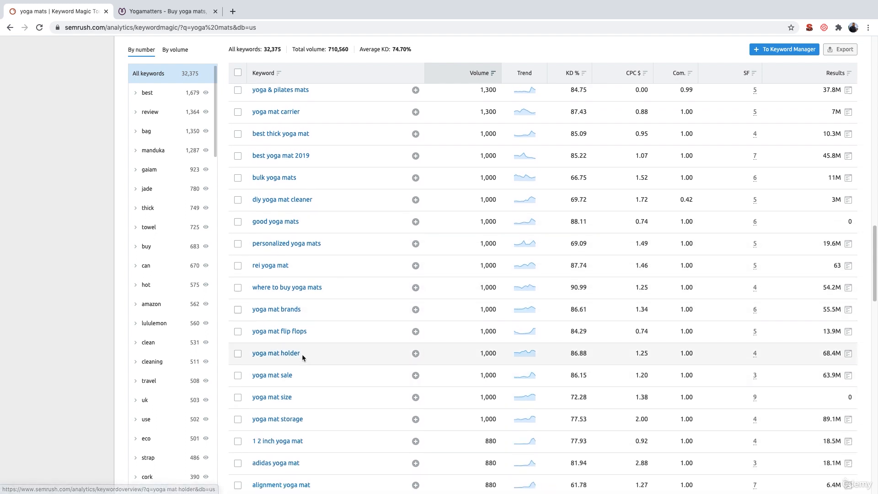
scroll(304, 354, "down", 1)
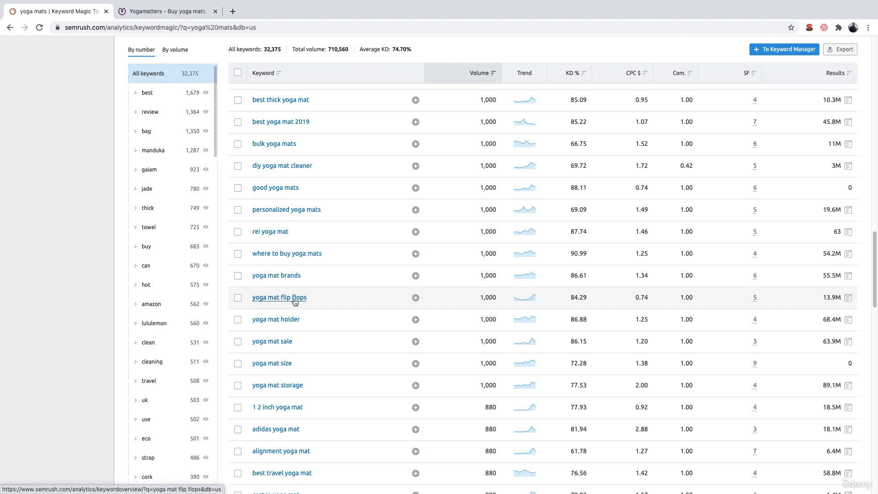
scroll(322, 303, "down", 1)
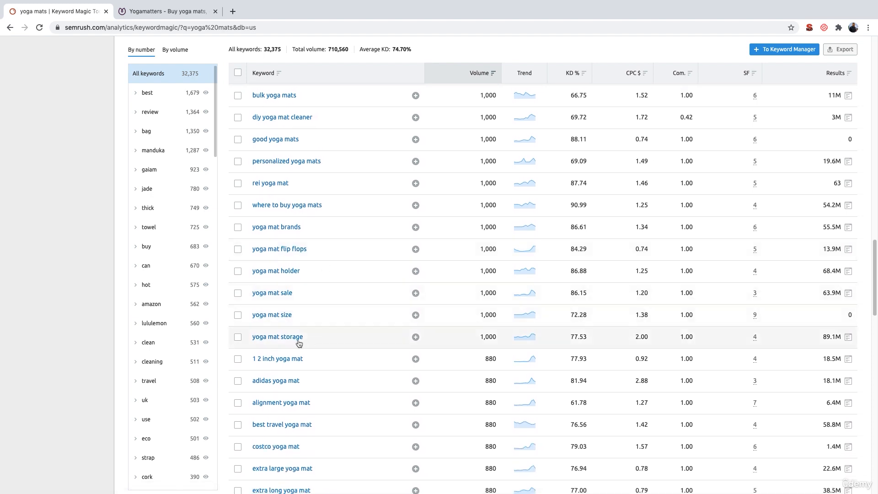
scroll(319, 322, "up", 3)
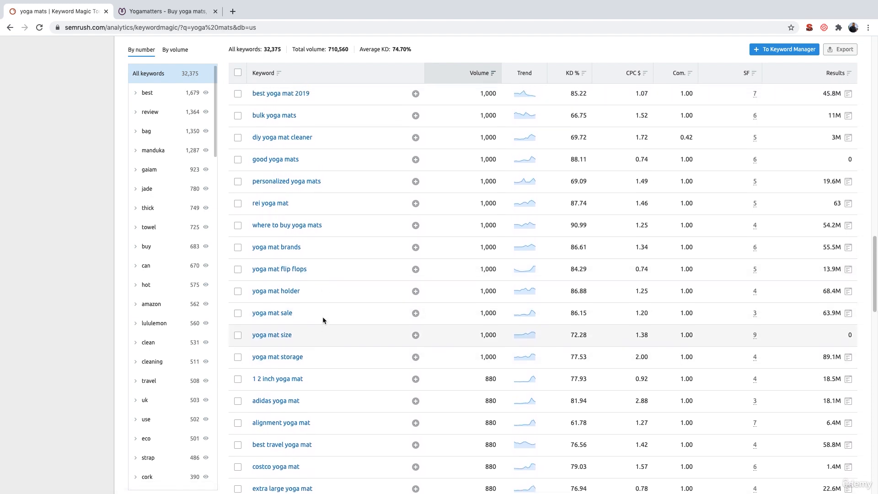
scroll(323, 320, "up", 10)
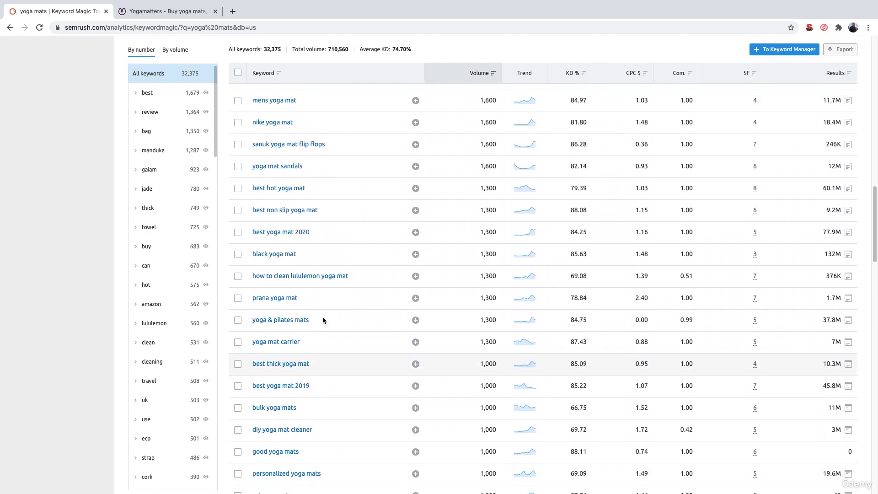
scroll(322, 317, "up", 15)
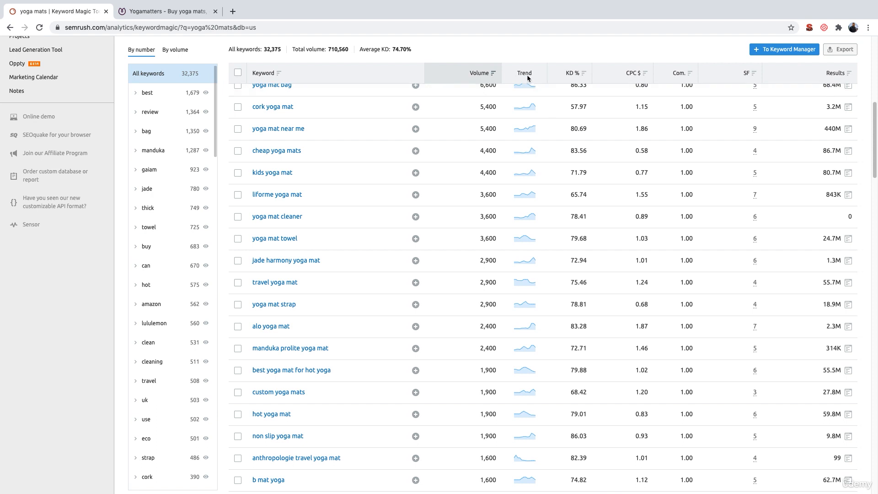
Examine the Trend, KD %, CPC and Com. columns of the keyword table, reading the metric explanations
mouse_move(527, 78)
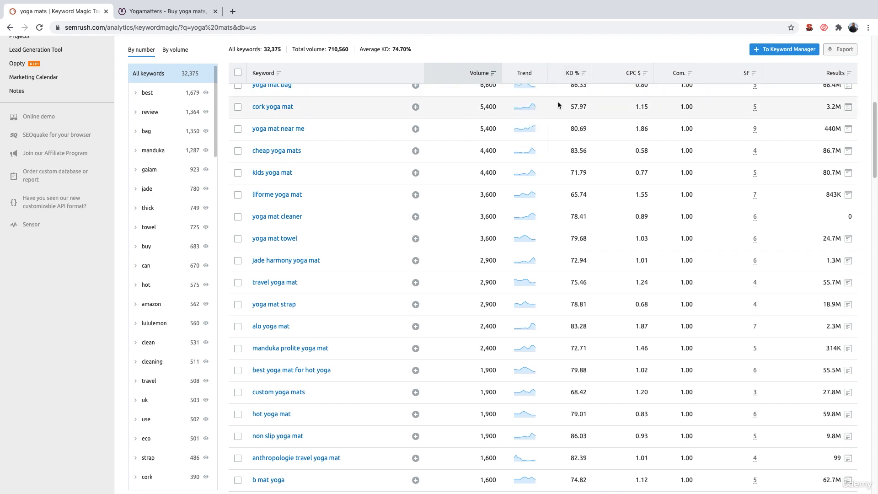
scroll(547, 132, "up", 3)
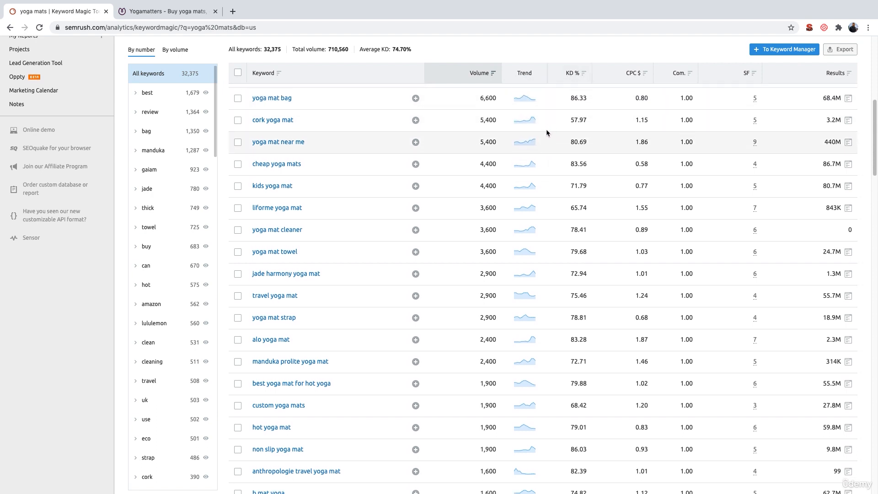
scroll(547, 132, "up", 3)
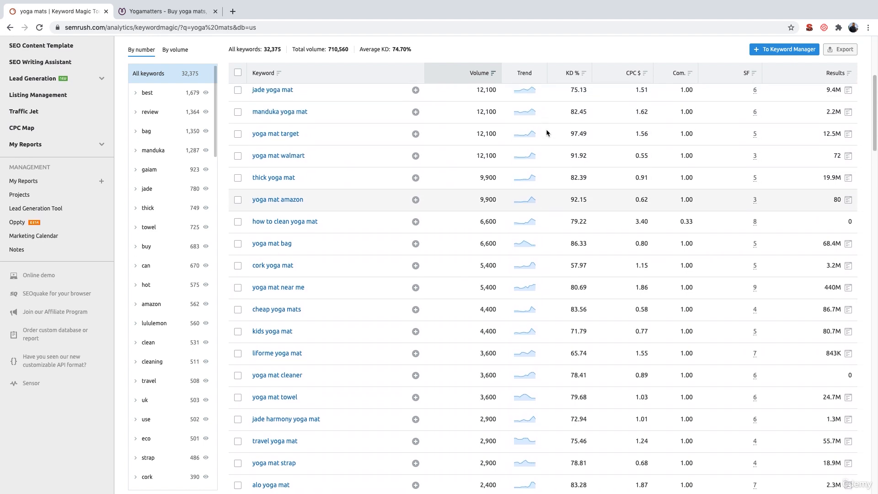
scroll(546, 132, "up", 1)
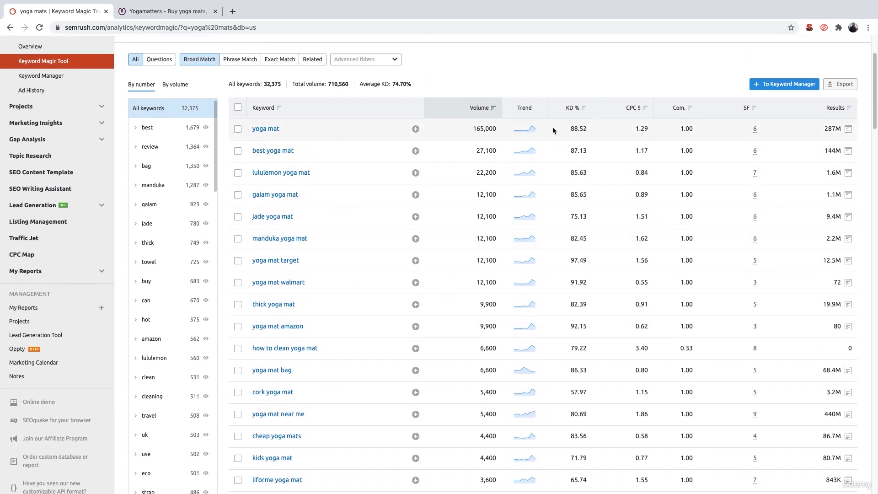
mouse_move(569, 113)
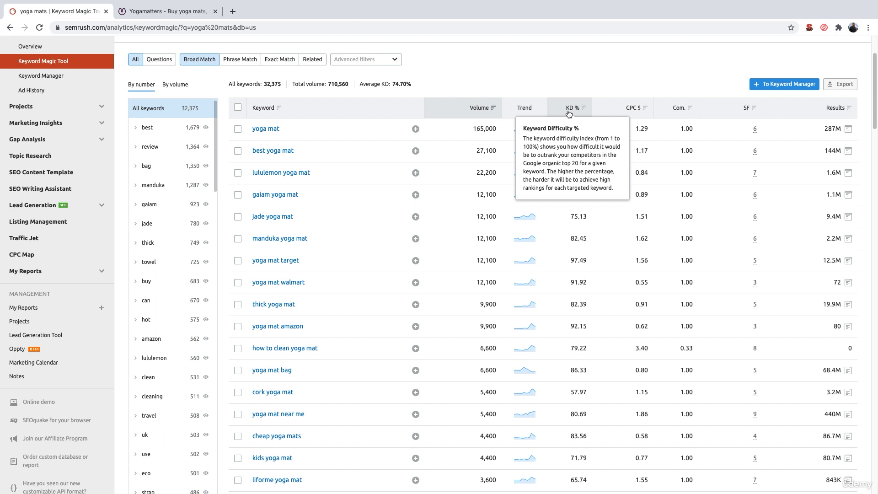
mouse_move(632, 108)
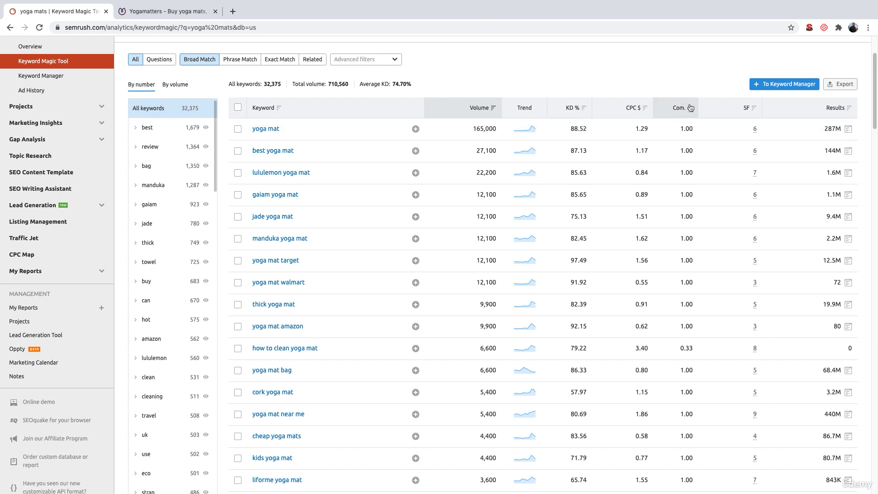
mouse_move(685, 112)
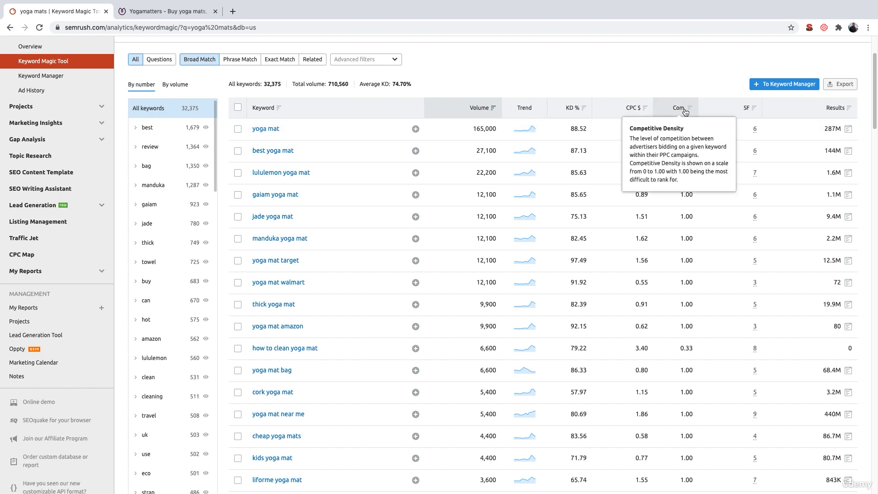
Filter the "yoga mats" keyword list to a minimum volume of 100
mouse_move(746, 113)
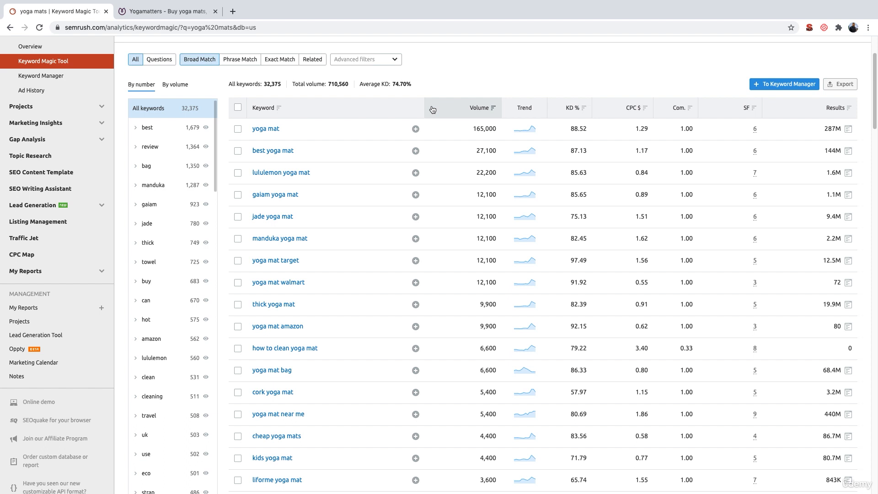
scroll(431, 109, "up", 1)
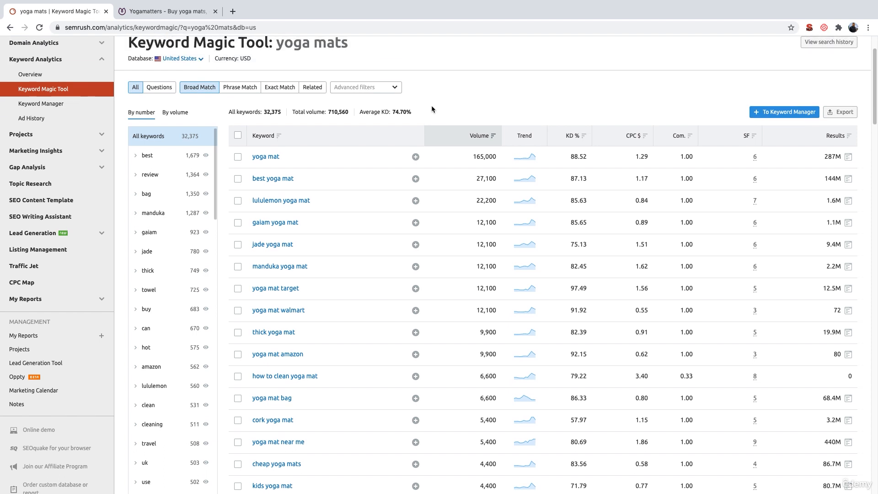
scroll(366, 205, "up", 2)
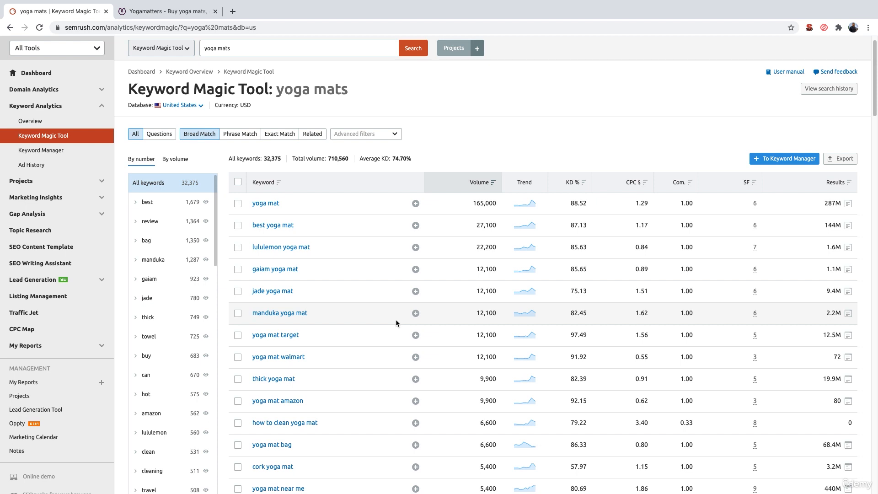
left_click(391, 138)
left_click(274, 202)
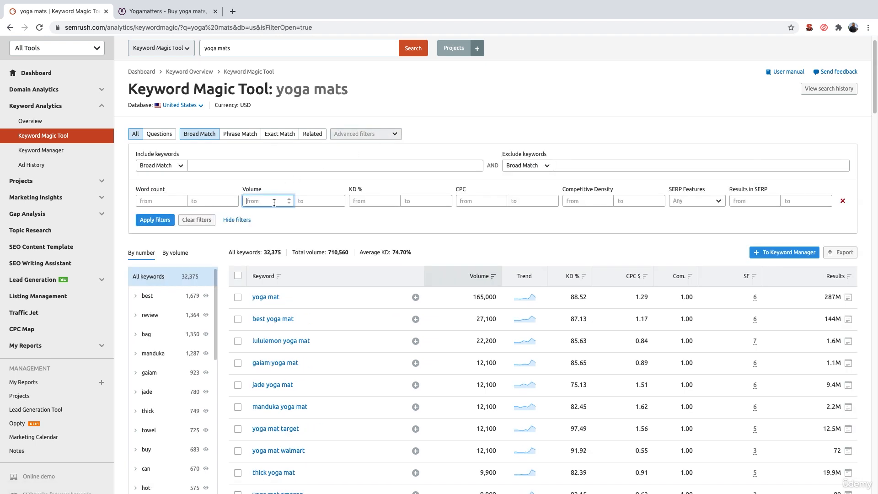
type("100")
left_click(155, 220)
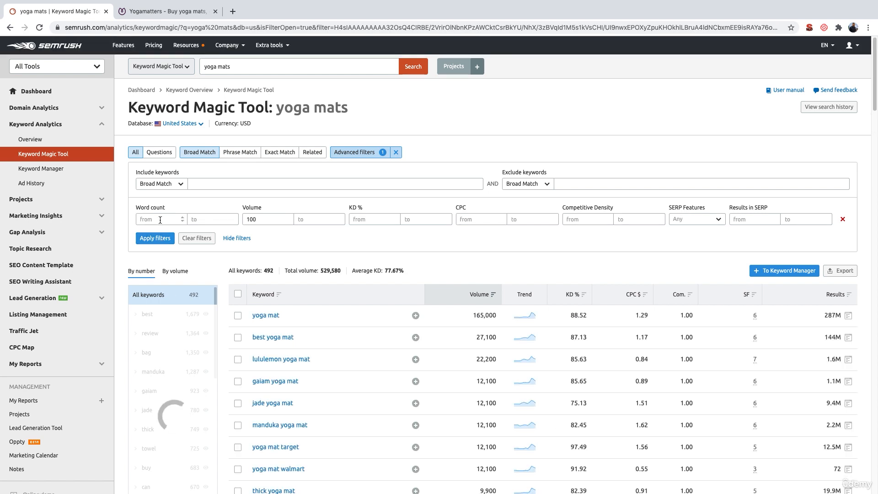
Check the total keyword count and the top rows of the filtered keyword list
scroll(160, 219, "down", 2)
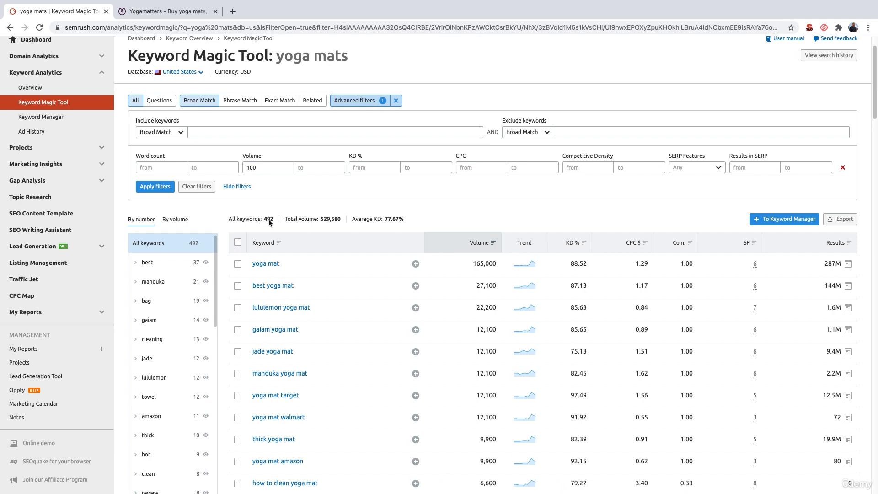
double_click(268, 219)
scroll(274, 224, "down", 1)
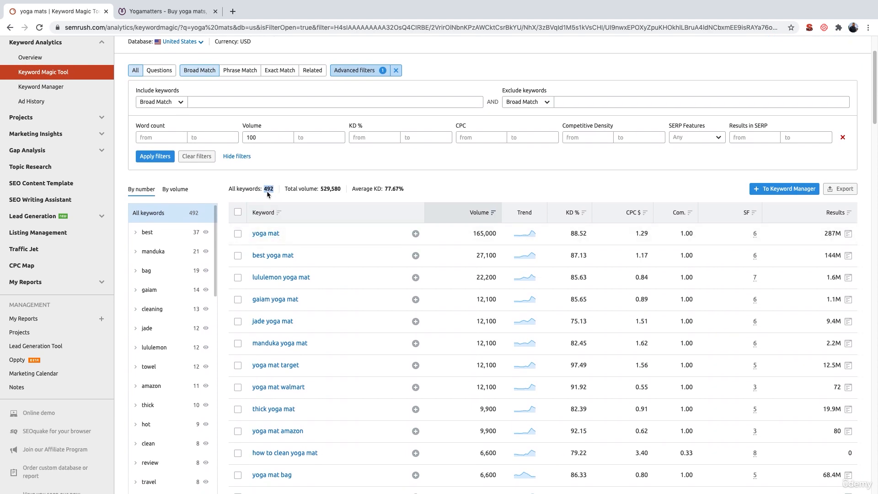
scroll(297, 219, "down", 3)
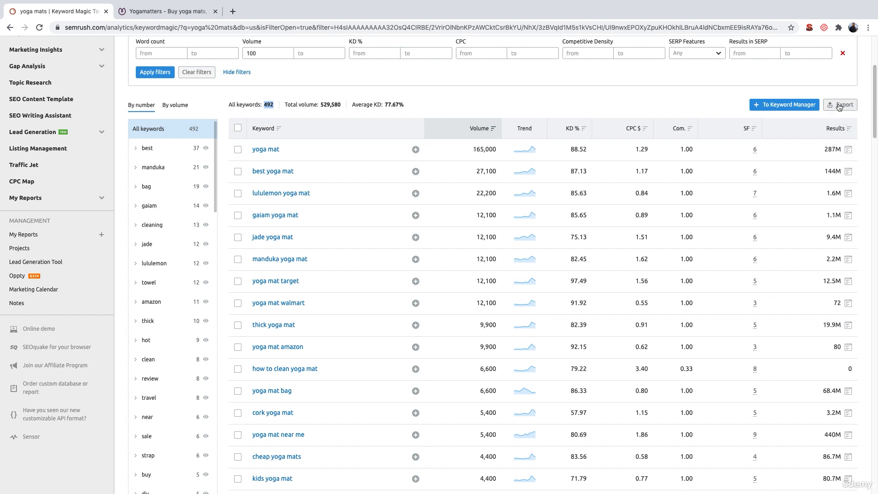
left_click(267, 104)
Switch to the Keyword Research Template in Excel, look at the Master sheet's Keyword column, and return to the SEMrush keyword list
key("ctrl+Right")
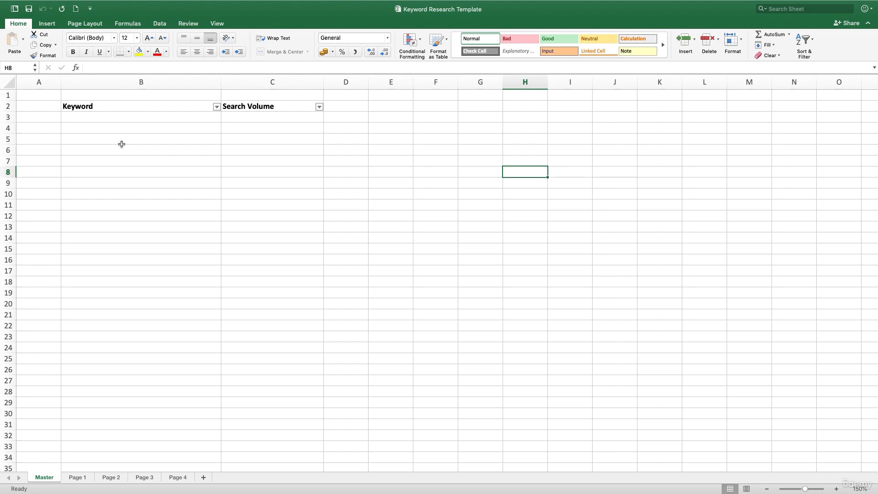
left_click_drag(122, 119, 121, 196)
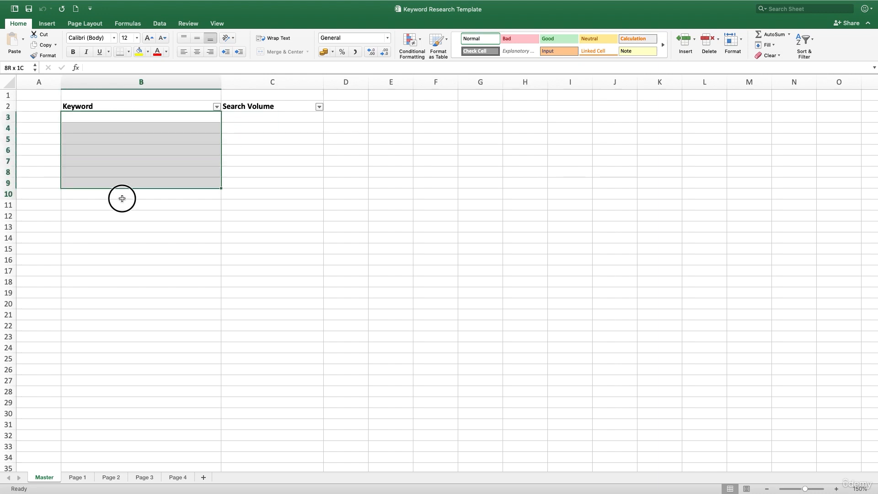
key("ctrl+Left")
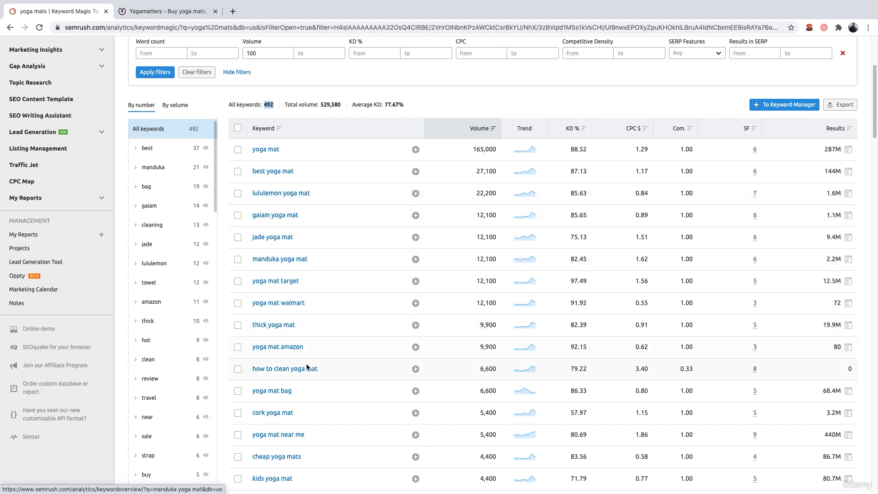
Scan the filtered keywords, and view the Travel Yoga Mats category page on the Yogamatters site
scroll(278, 316, "down", 2)
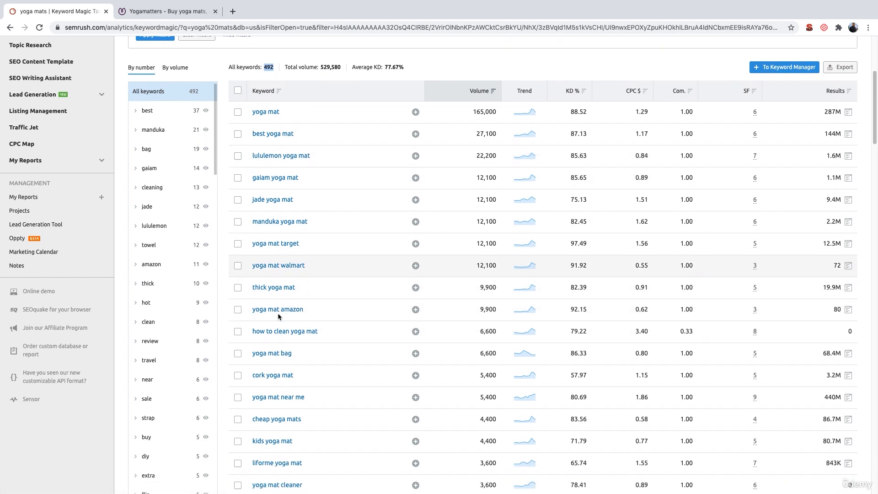
scroll(276, 439, "down", 2)
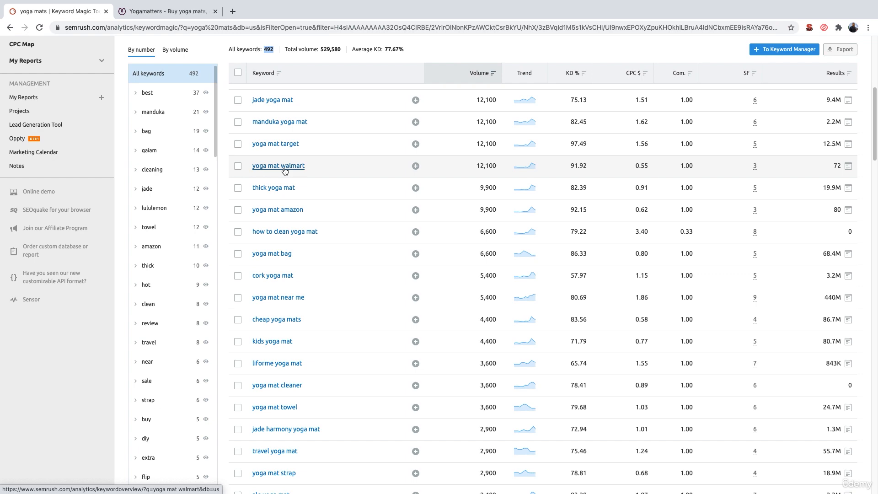
left_click(169, 13)
mouse_move(273, 125)
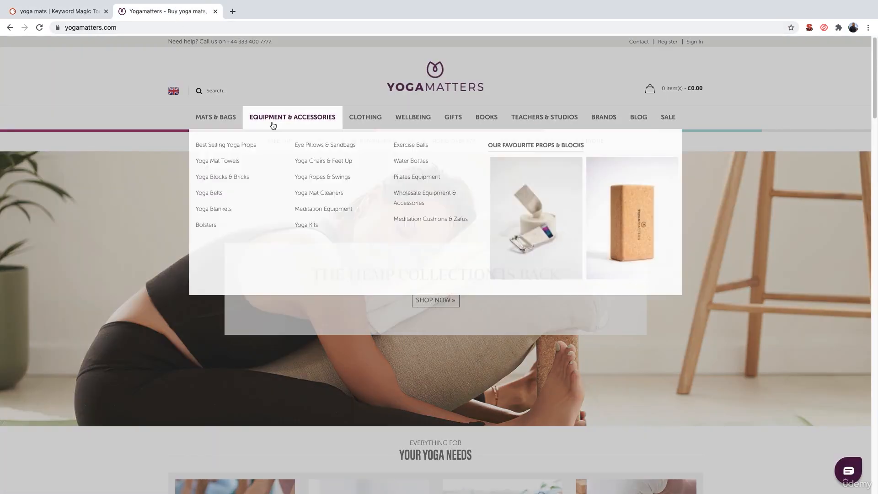
mouse_move(219, 122)
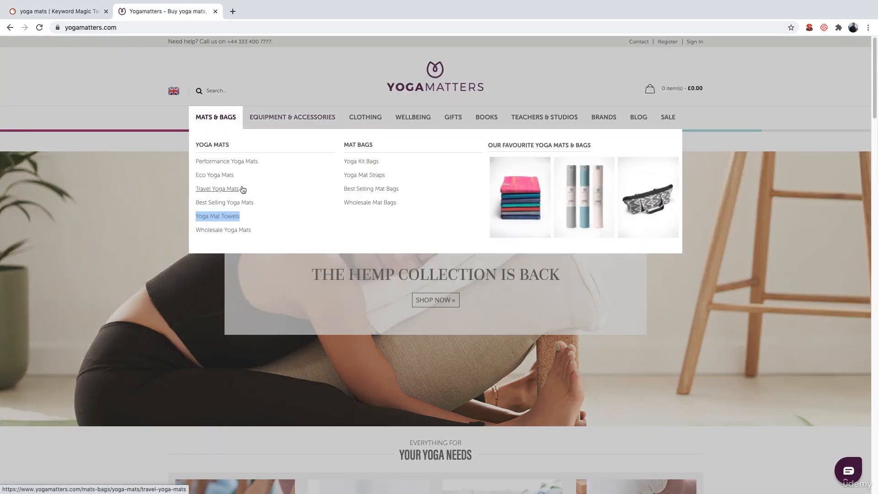
left_click(222, 189)
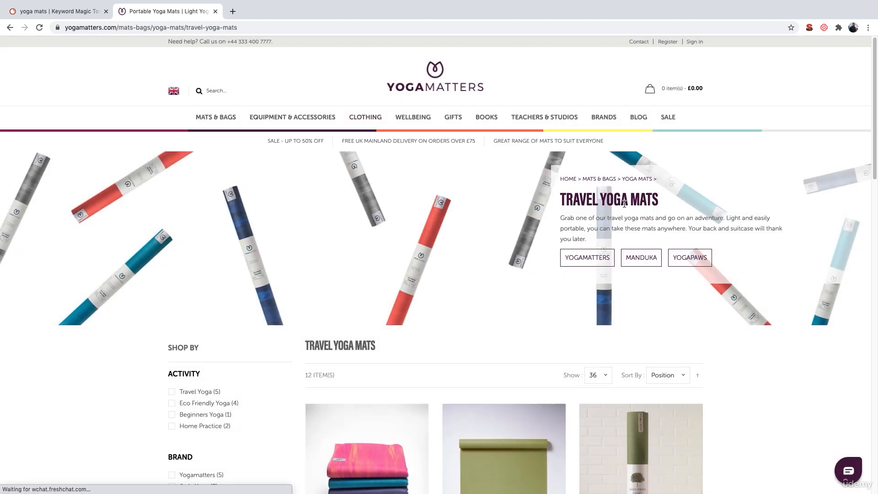
scroll(557, 344, "down", 4)
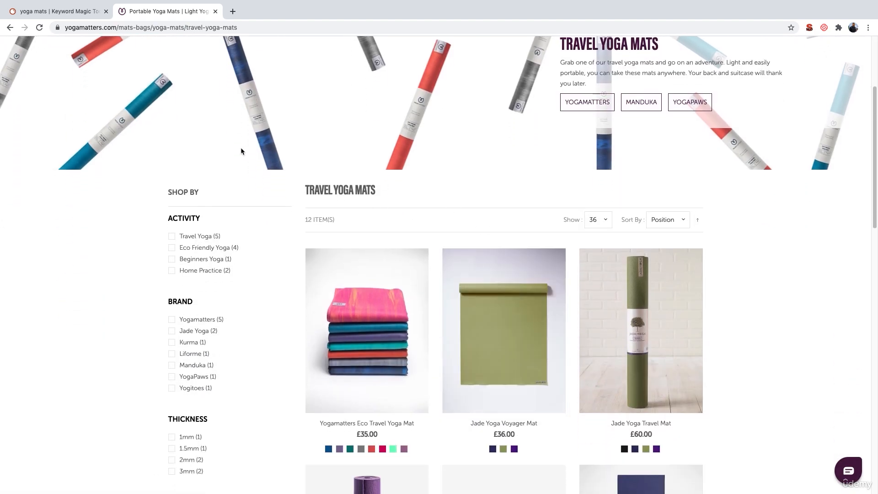
Compare the filtered SEMrush keywords with the store's Travel Yoga Mats page, ending on the keyword list
left_click(60, 12)
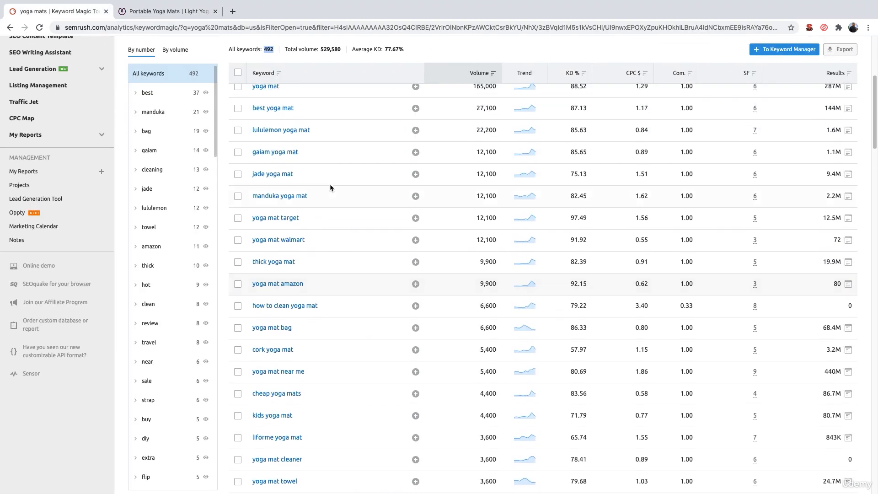
scroll(330, 183, "up", 4)
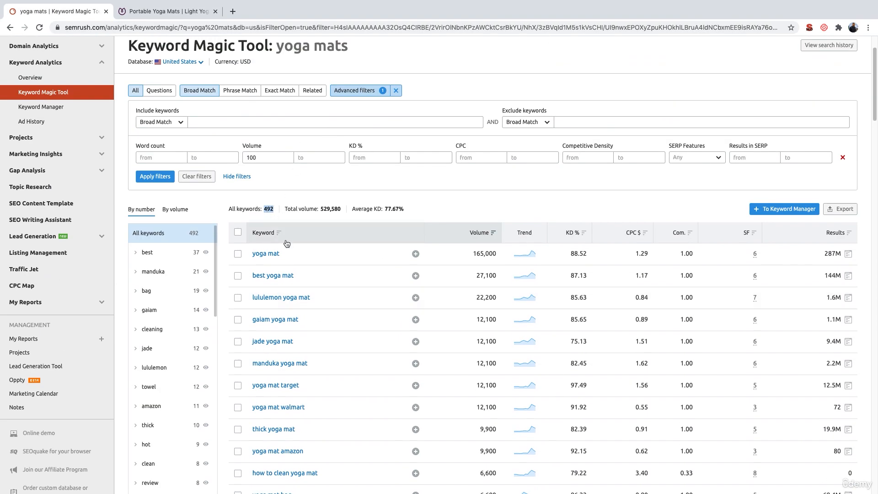
scroll(297, 316, "down", 5)
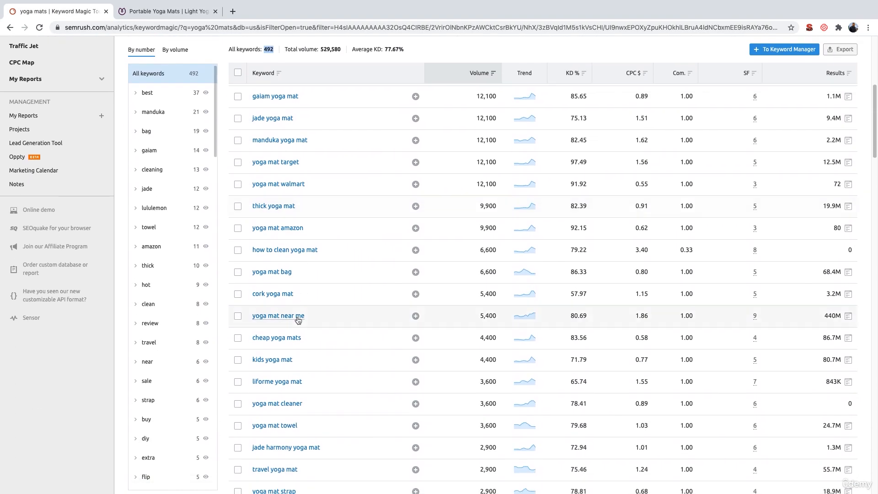
left_click(170, 12)
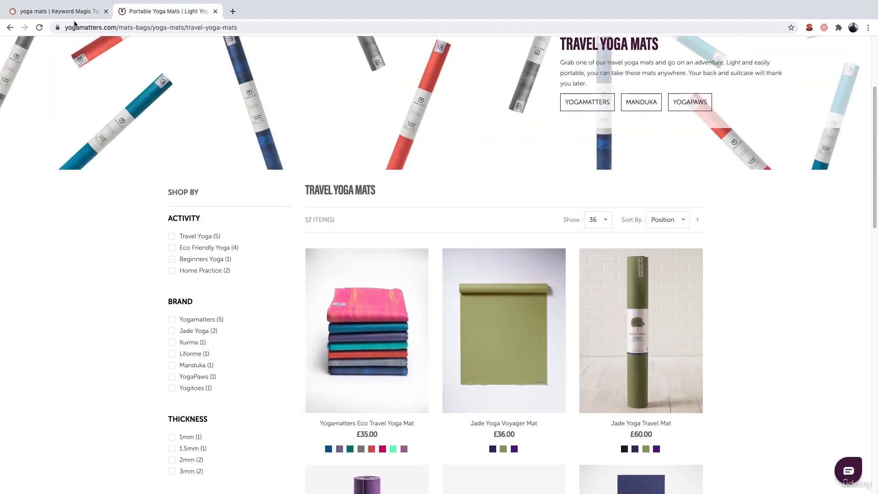
left_click(64, 11)
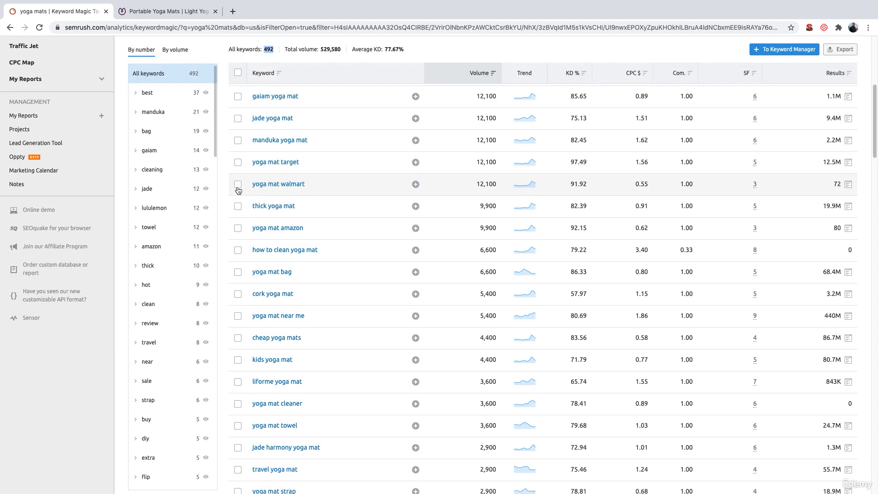
Show only the "lululemon" keyword group and review its keywords and volumes
scroll(238, 190, "up", 3)
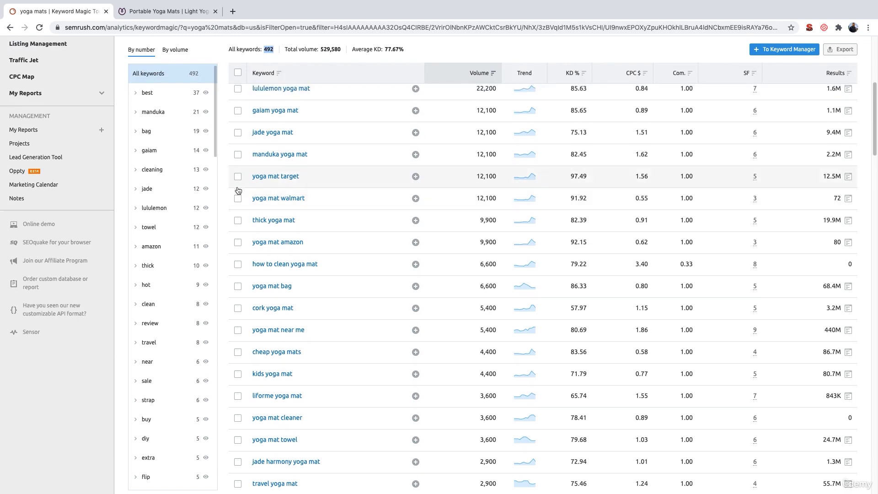
scroll(238, 190, "up", 1)
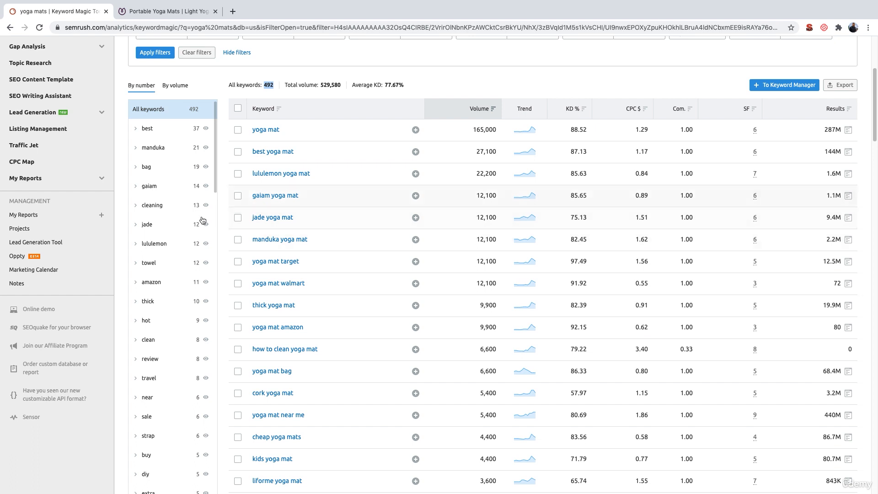
scroll(202, 243, "down", 1)
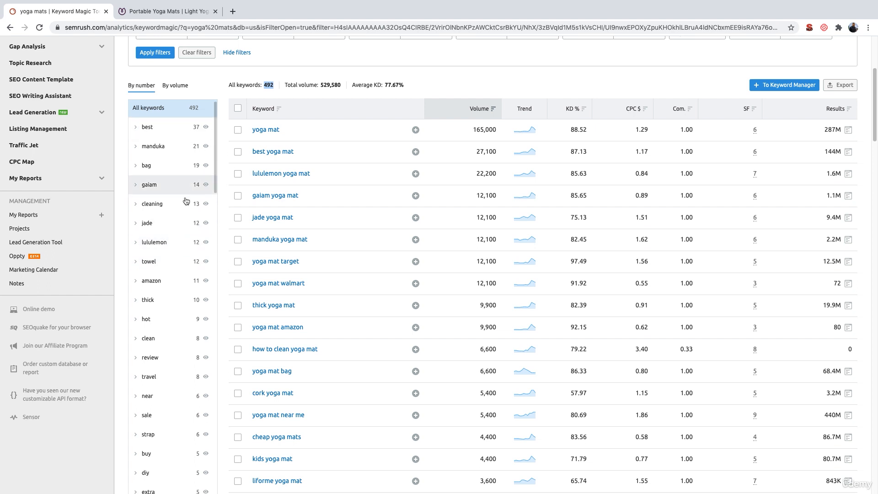
left_click(168, 244)
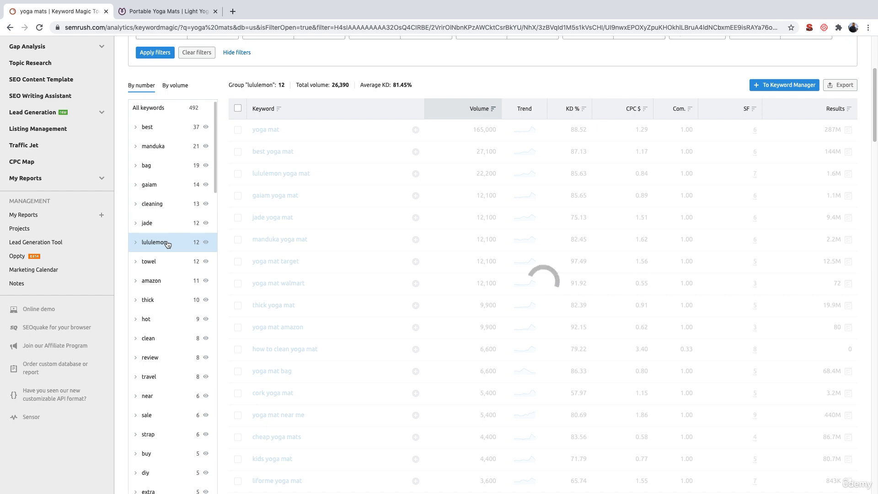
scroll(219, 238, "down", 2)
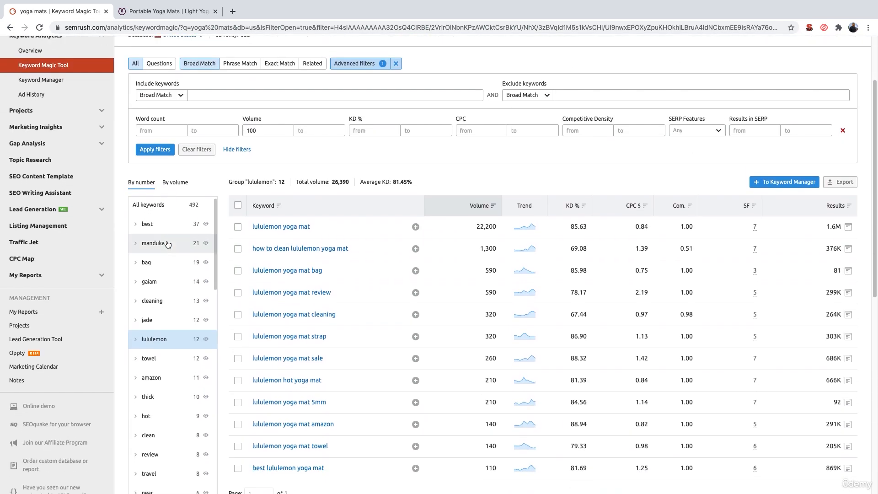
scroll(296, 223, "down", 1)
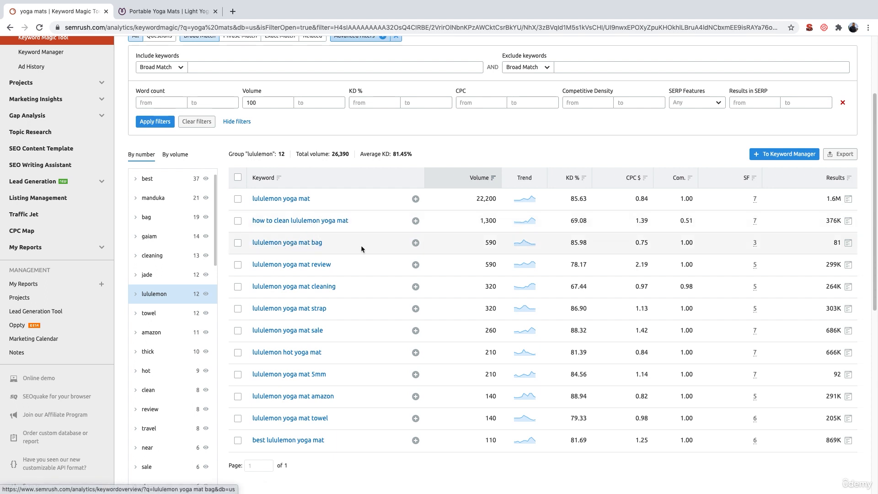
scroll(360, 249, "down", 1)
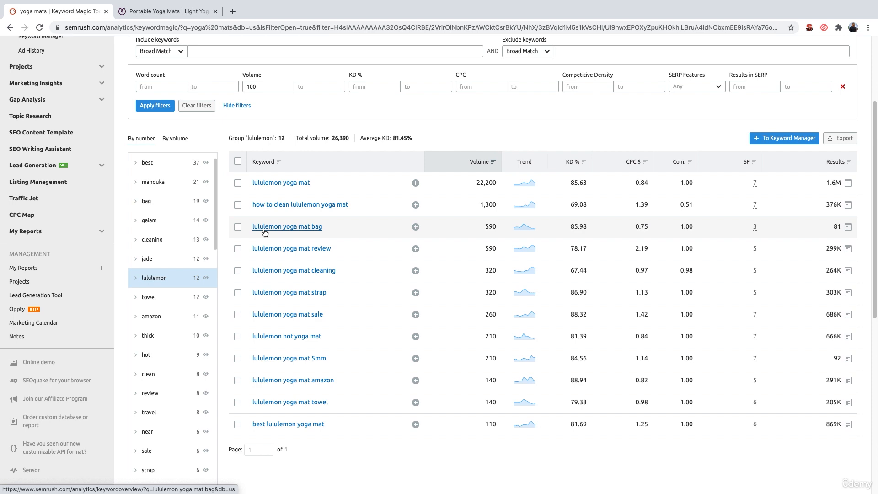
Show the "travel" keyword group and review its keywords
scroll(160, 389, "down", 1)
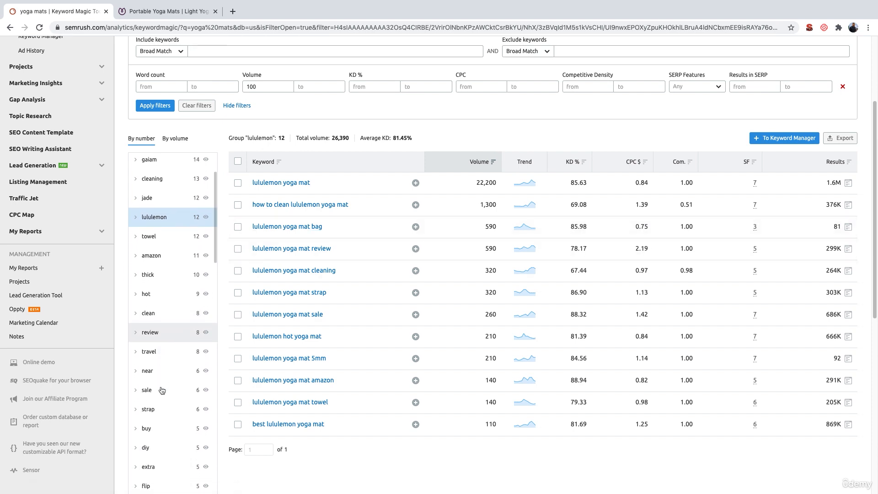
left_click(152, 351)
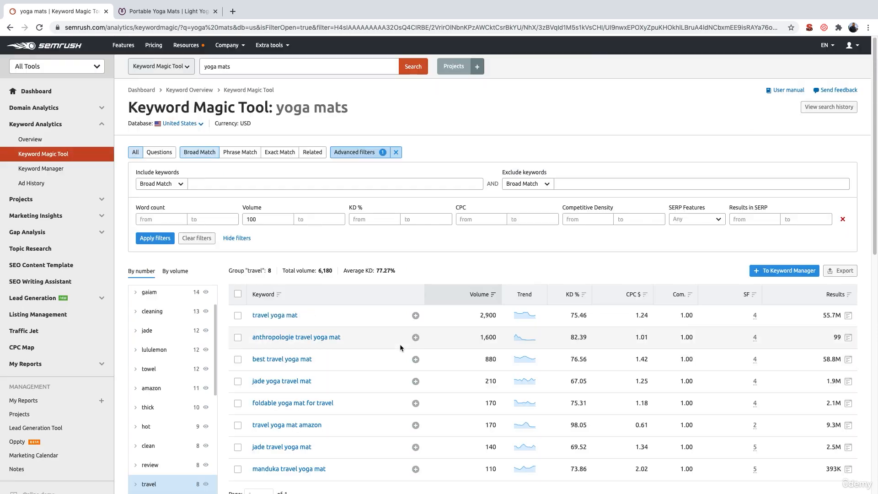
scroll(400, 346, "down", 2)
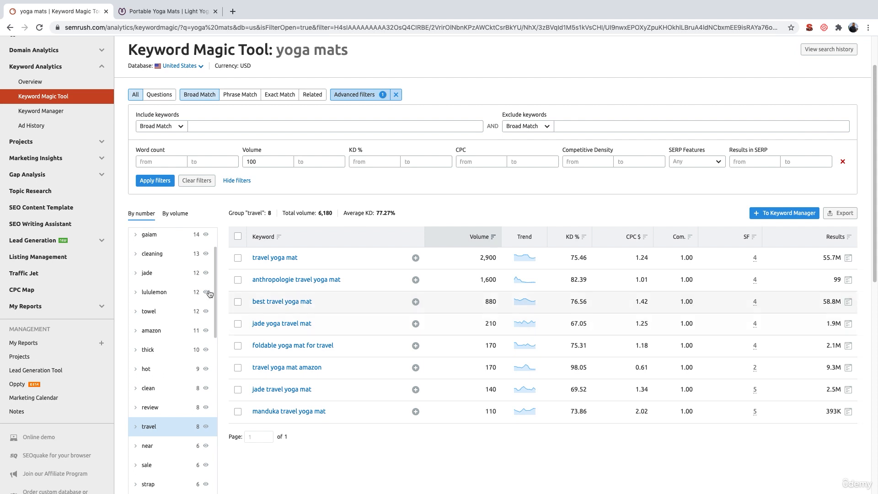
Show the "towel" keyword group and review its keywords
left_click(172, 313)
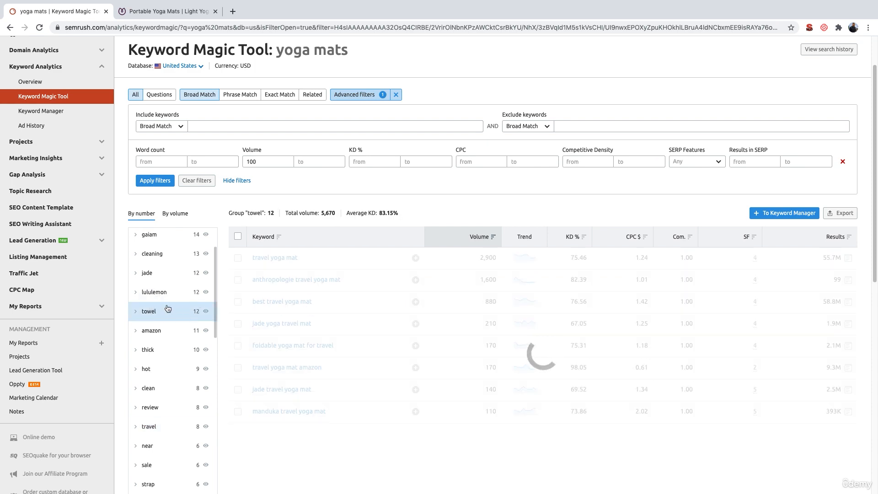
scroll(195, 337, "down", 2)
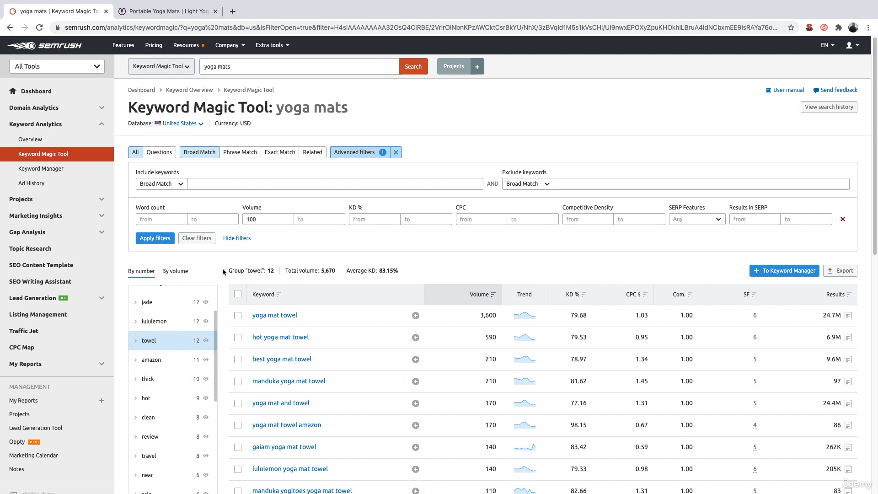
scroll(222, 268, "down", 1)
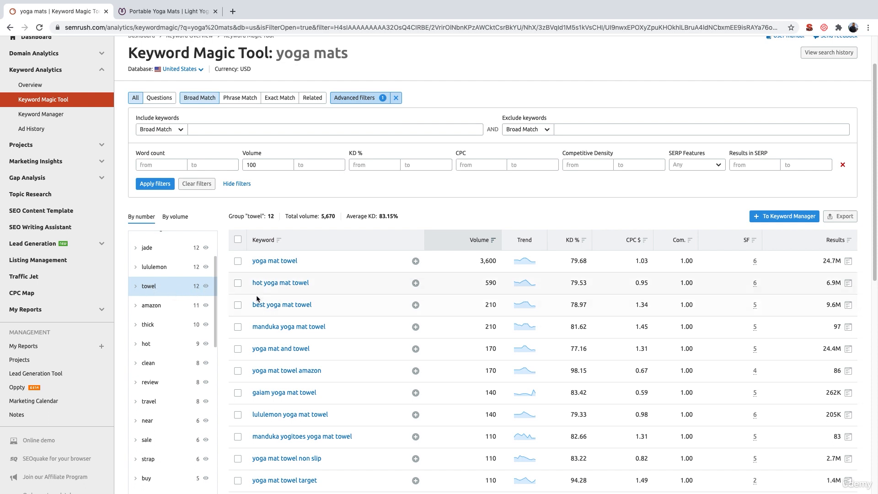
Export the "towel" keyword group as an XLSX file and open the downloaded file in Excel
scroll(269, 329, "down", 2)
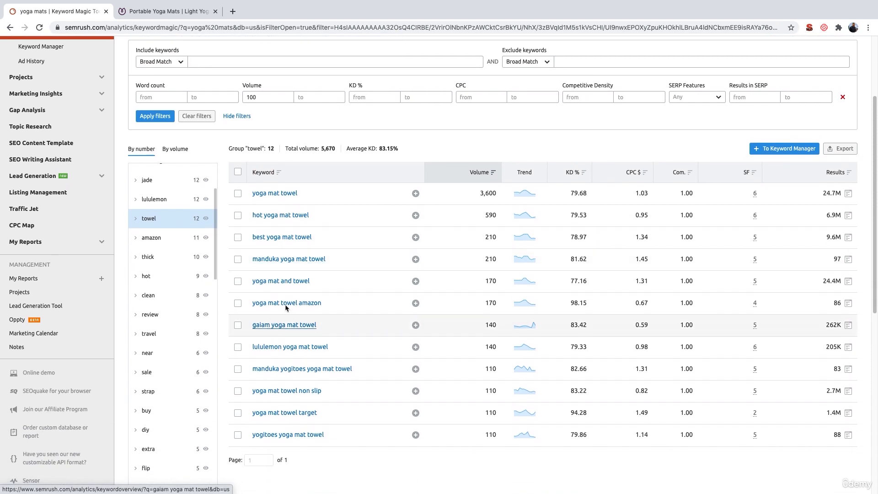
left_click(836, 150)
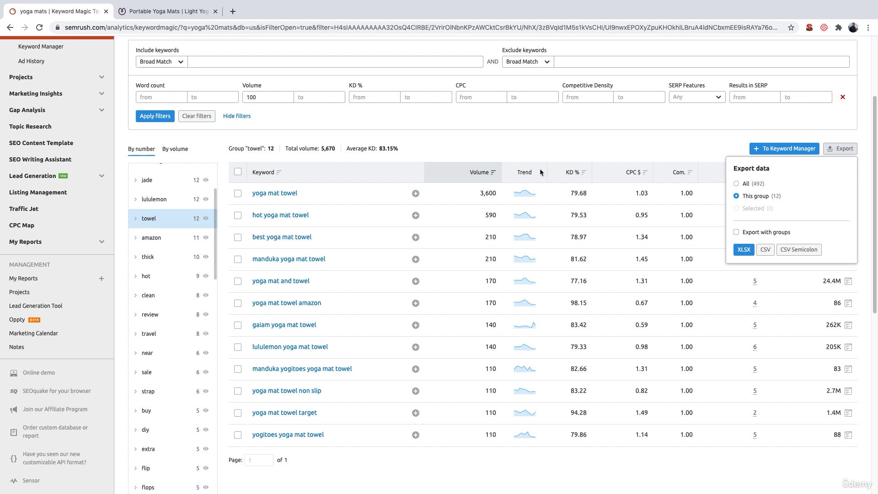
left_click(741, 250)
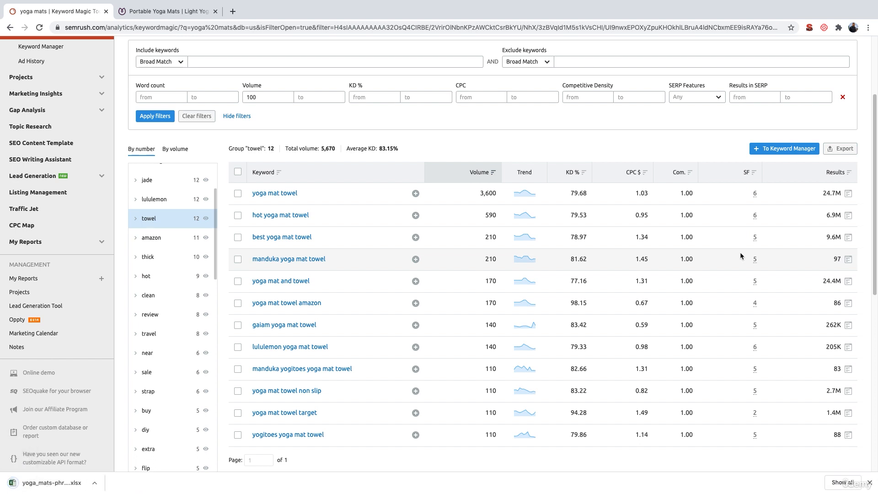
left_click(33, 483)
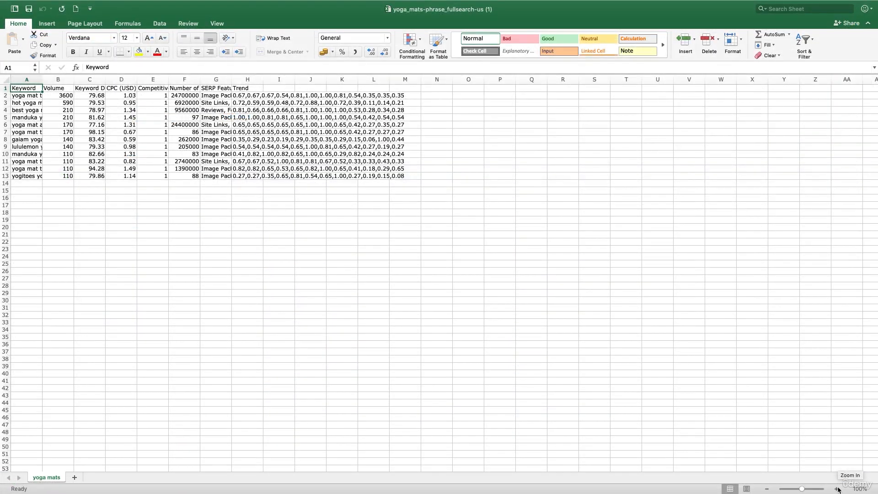
Copy the towel keywords and their volumes, cells A2:B13, from the exported sheet enlarged to 190%
left_click(837, 488)
left_click(837, 489)
left_click(837, 488)
left_click(837, 488)
left_click(837, 489)
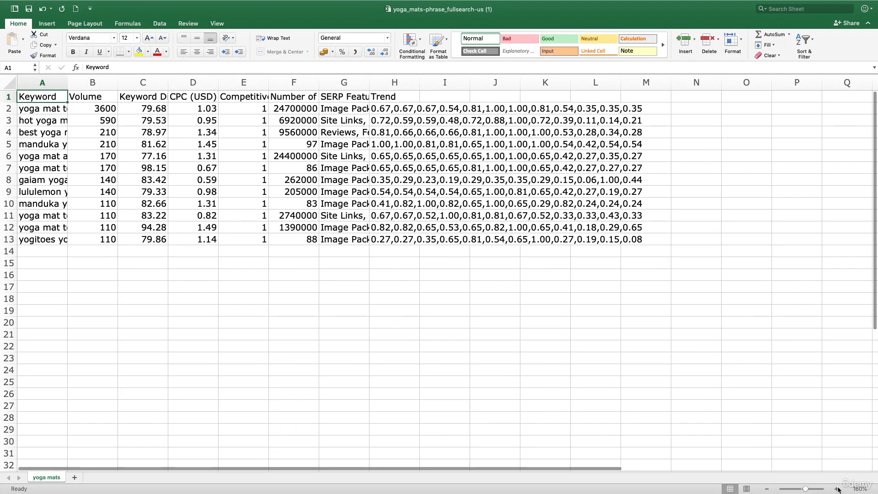
left_click(837, 489)
left_click(837, 489)
left_click(837, 489)
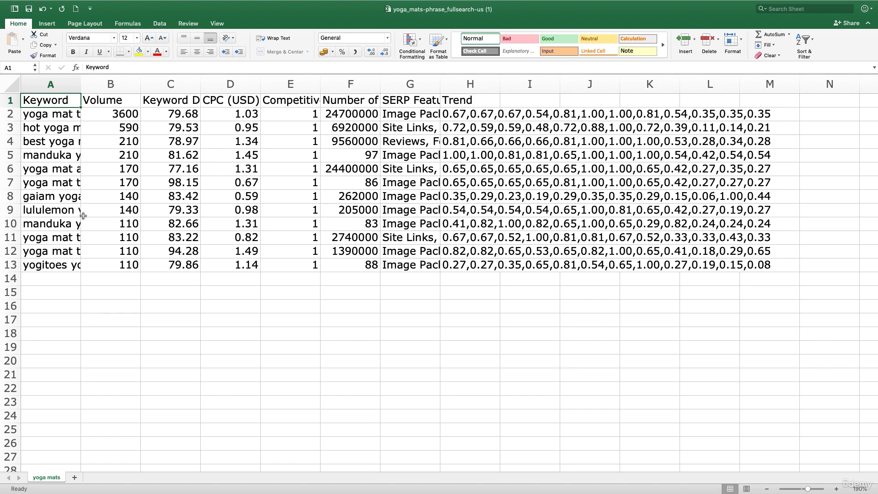
left_click(75, 83)
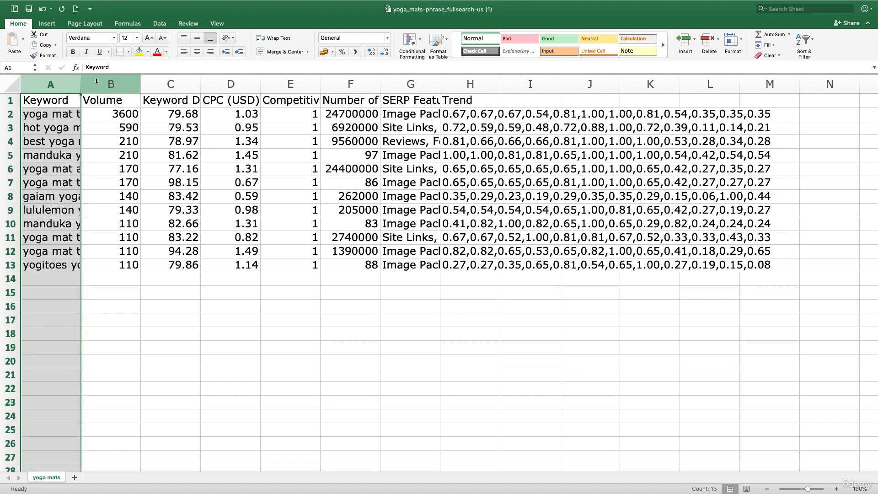
left_click(97, 83)
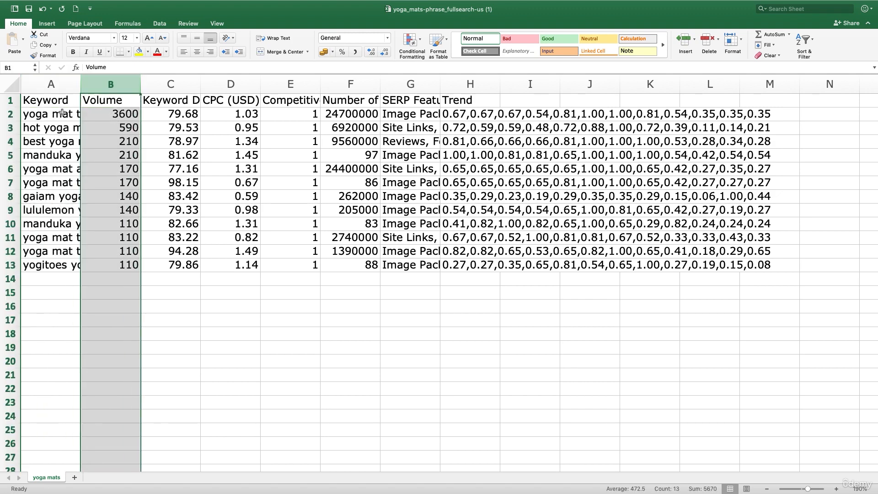
left_click_drag(62, 112, 118, 260)
key("super+c")
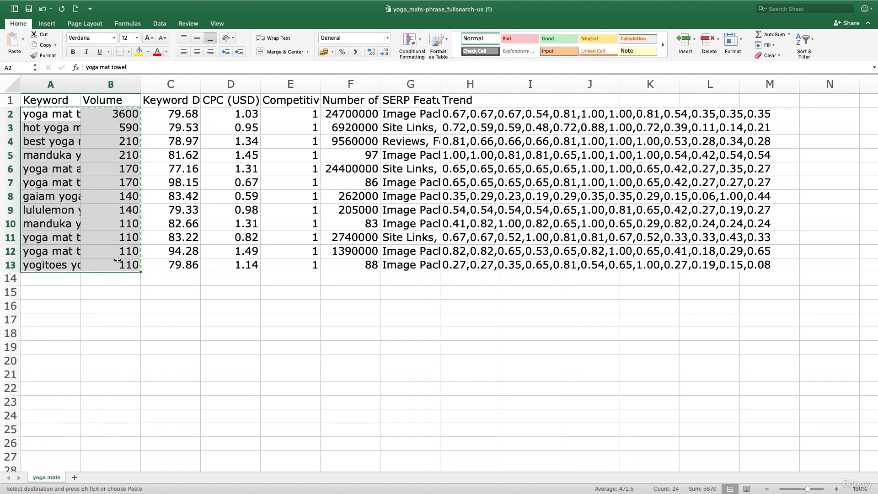
Paste the copied towel keywords and volumes into the Page 1 sheet of the Keyword Research Template workbook, starting at cell B3
key("ctrl+Right")
key("ctrl+Left")
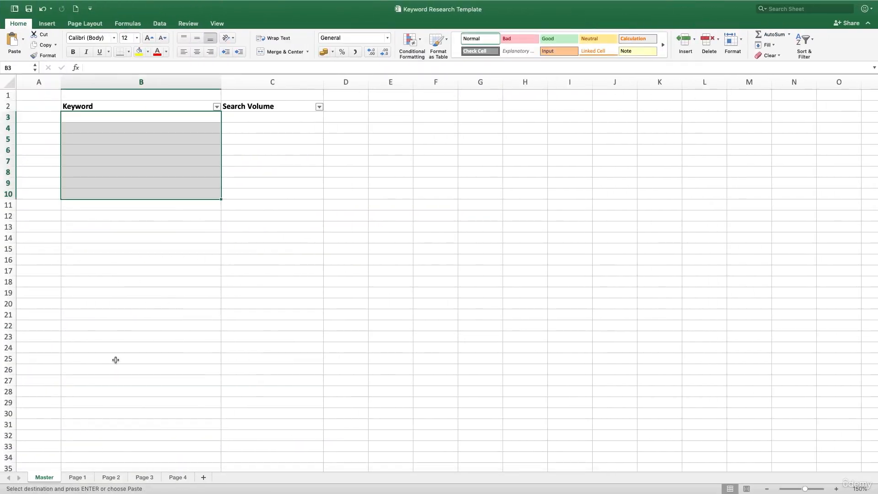
left_click(86, 477)
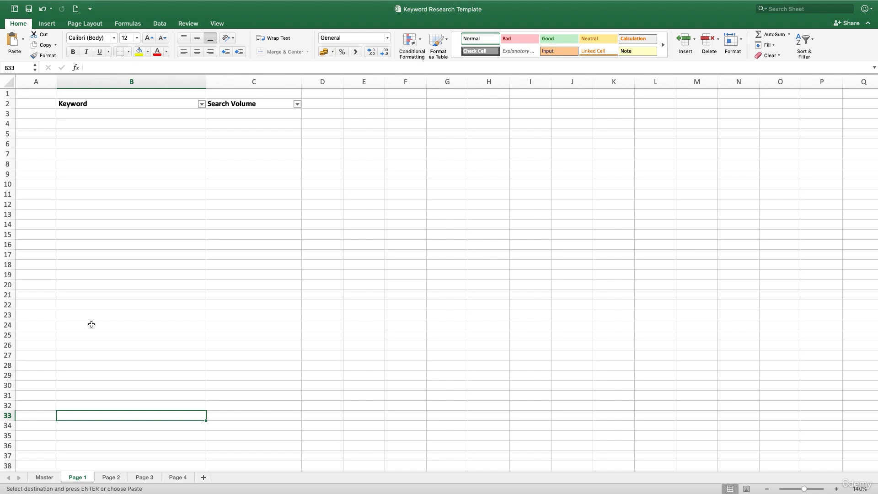
left_click(44, 477)
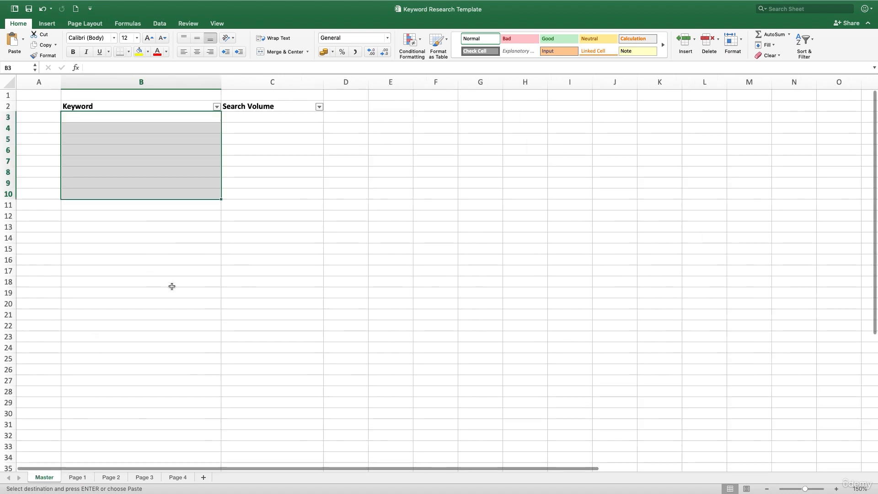
left_click(261, 335)
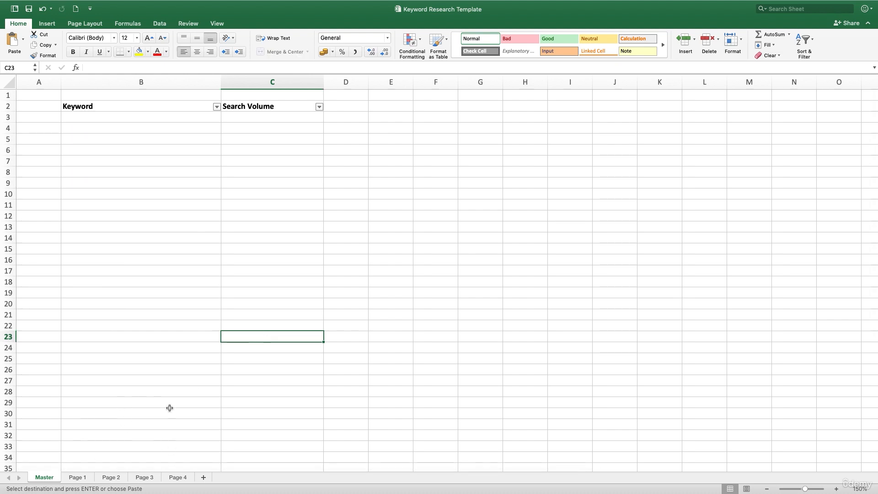
left_click(76, 476)
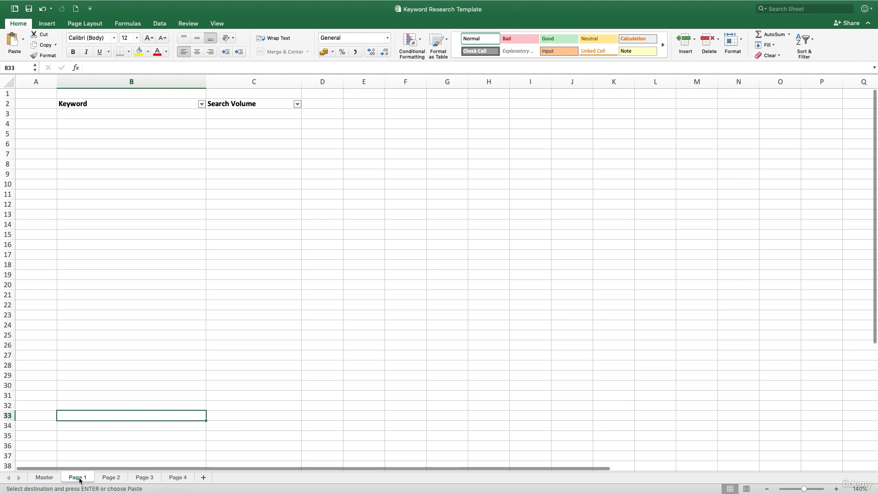
left_click(148, 114)
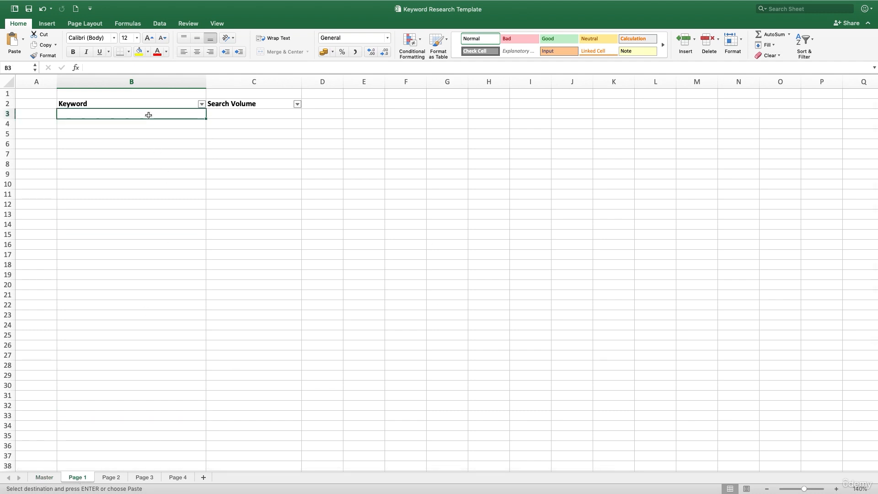
key("super+v")
left_click(230, 353)
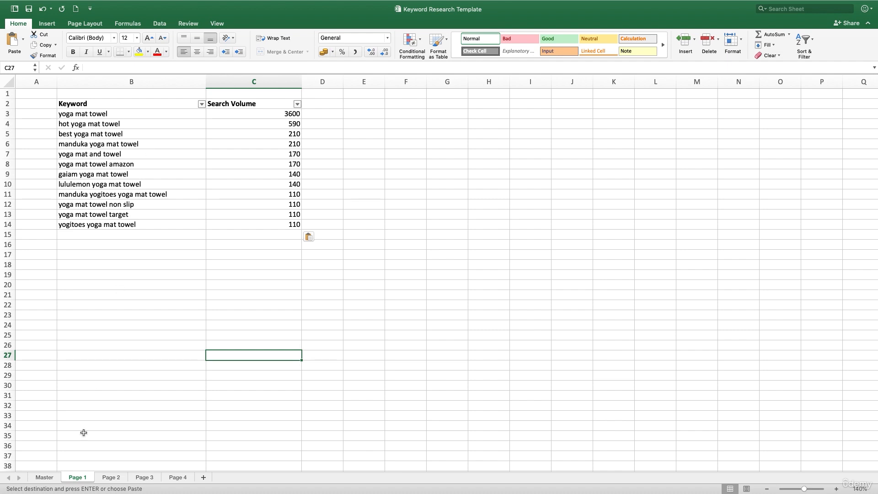
Rename the Page 1 sheet as Towel
right_click(81, 478)
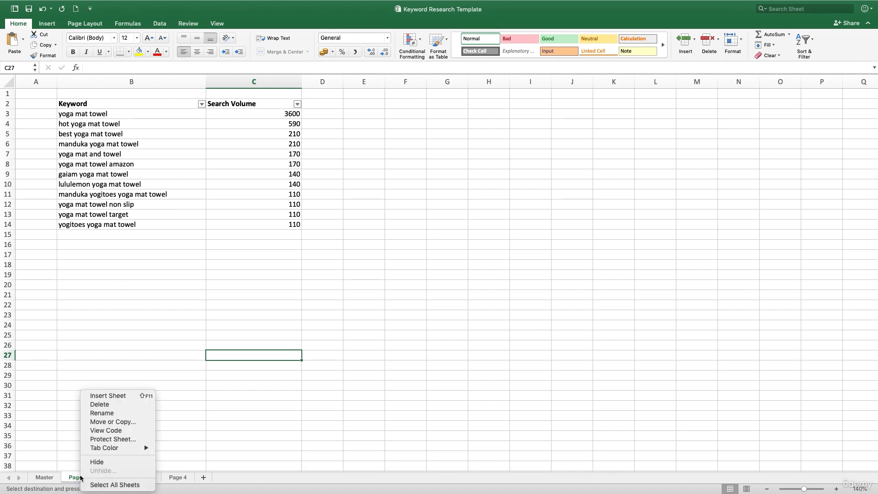
left_click(96, 413)
type("Towe")
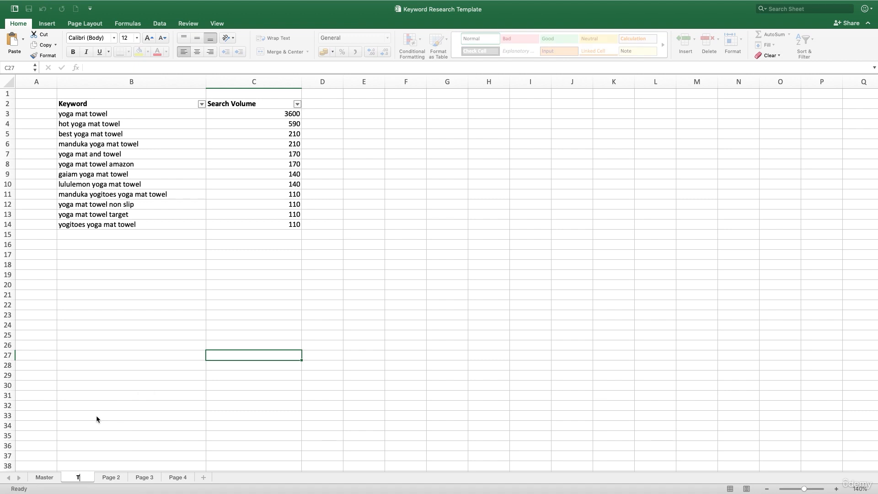
type("l")
left_click(95, 403)
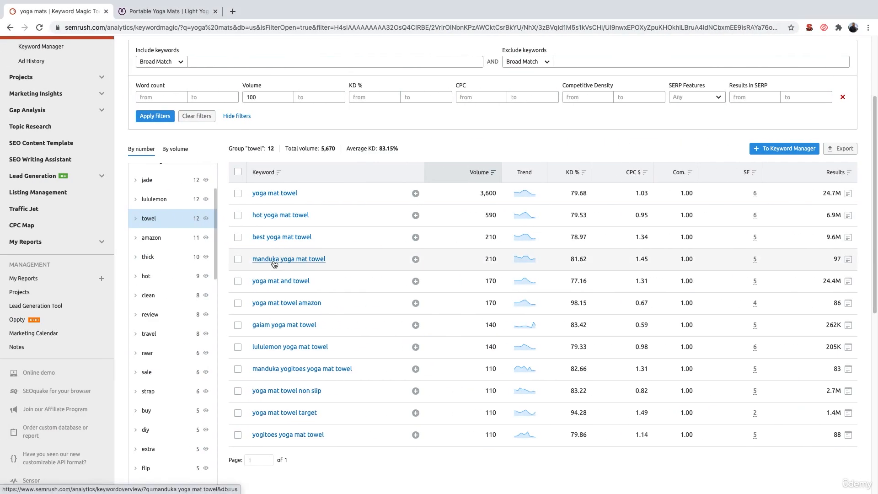
Switch back to SEMrush in the browser and show the "travel" keyword group
left_click(156, 334)
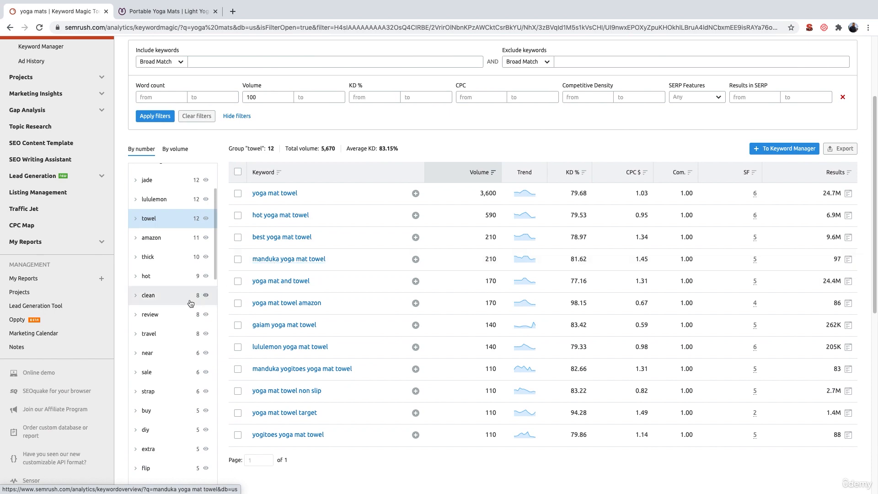
scroll(160, 333, "up", 3)
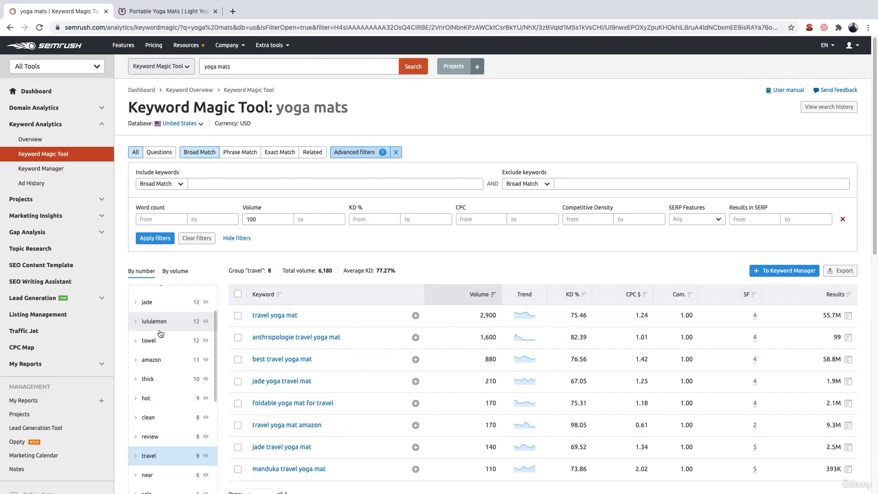
scroll(303, 317, "down", 3)
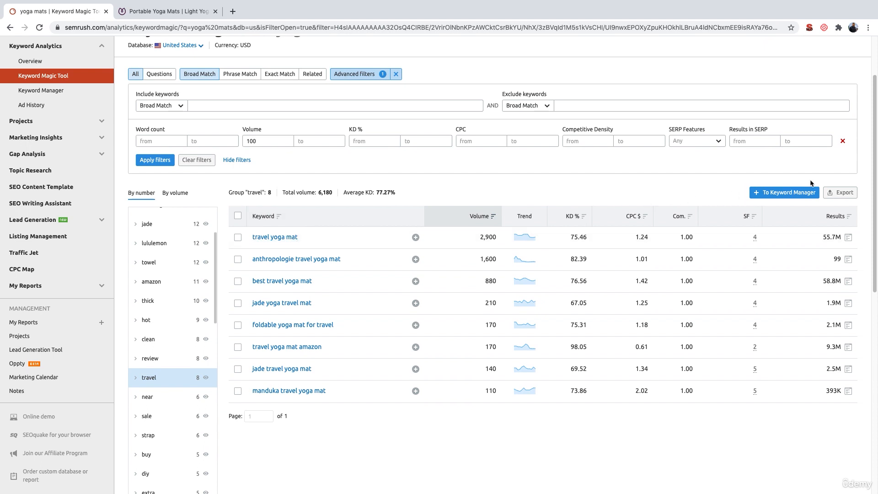
Export the "travel" keyword group as an XLSX file and open the download in Excel
left_click(841, 193)
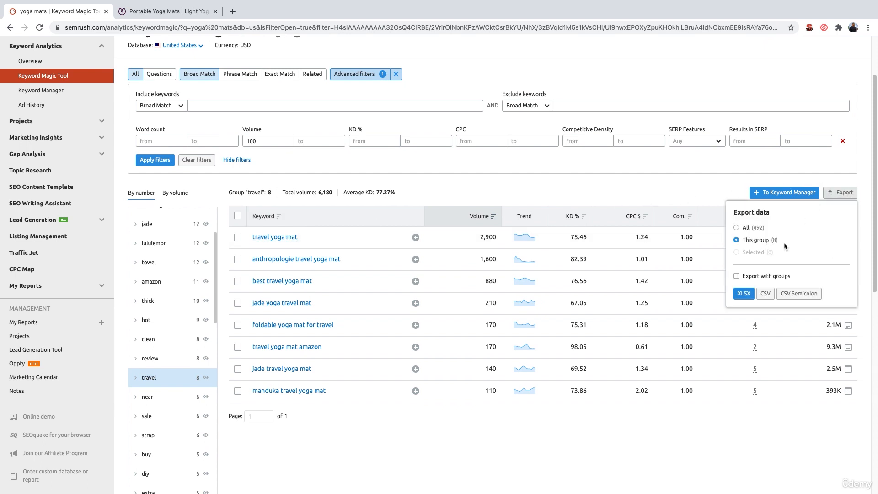
left_click(740, 293)
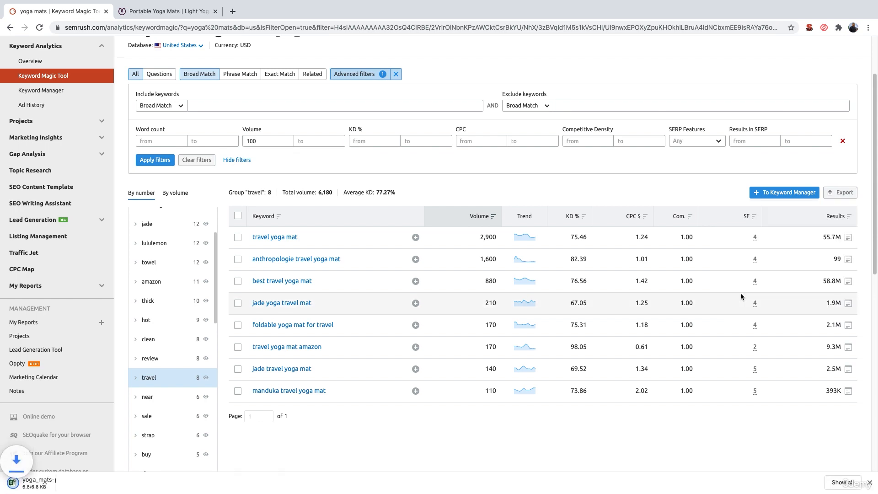
left_click(66, 483)
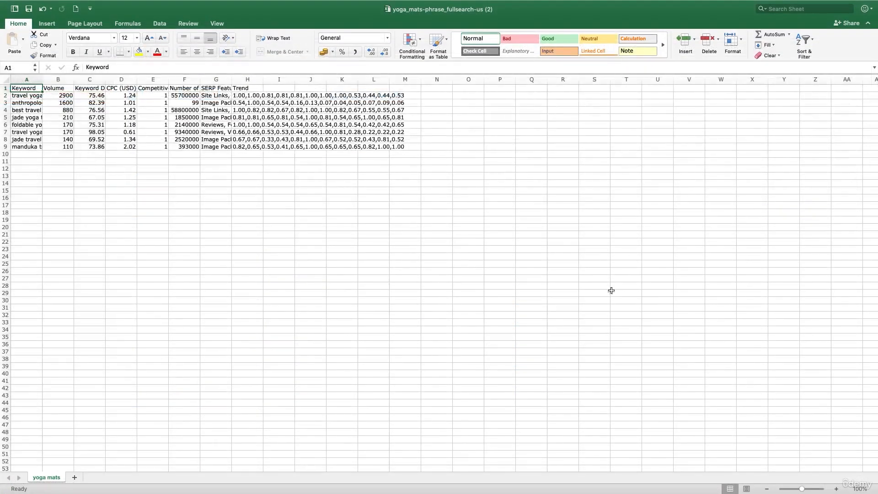
Copy the travel keywords and their volumes, cells A2:B9, from the exported sheet enlarged to 210%
left_click(836, 488)
left_click(835, 488)
left_click(835, 488)
left_click(836, 488)
left_click(836, 488)
left_click(835, 488)
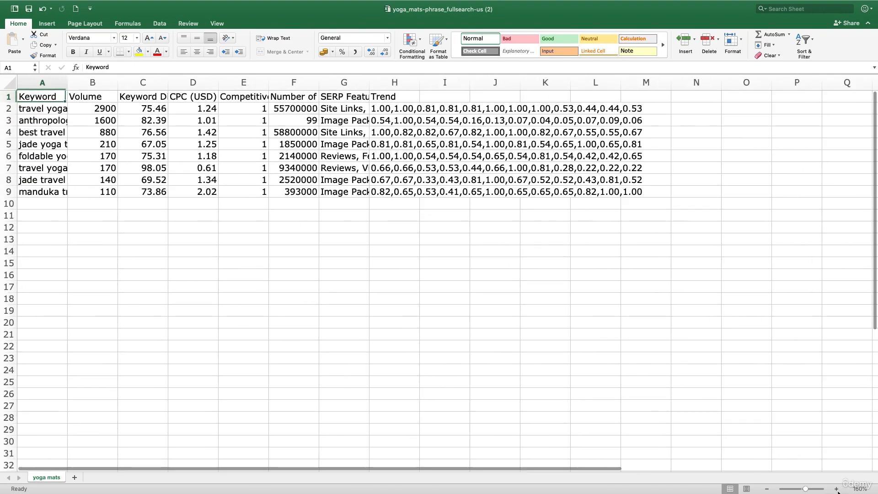
left_click(835, 489)
left_click(835, 488)
left_click(835, 488)
left_click(836, 489)
left_click(836, 489)
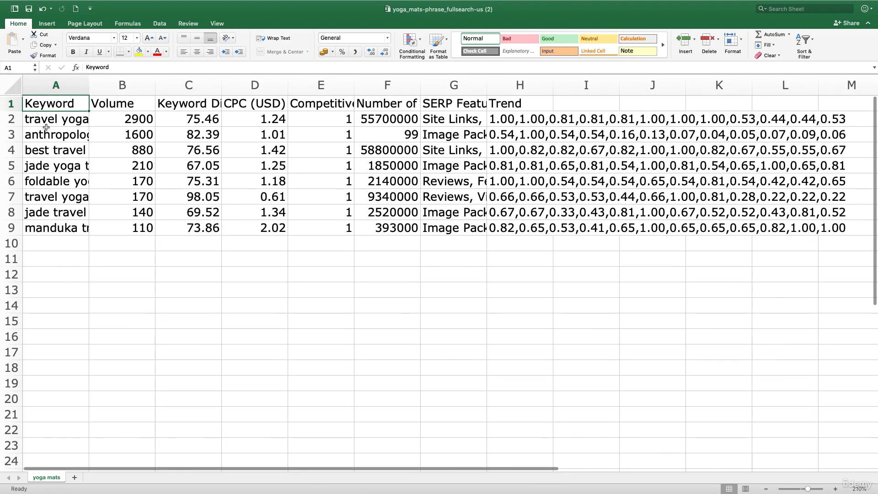
left_click_drag(46, 127, 108, 222)
key("super+c")
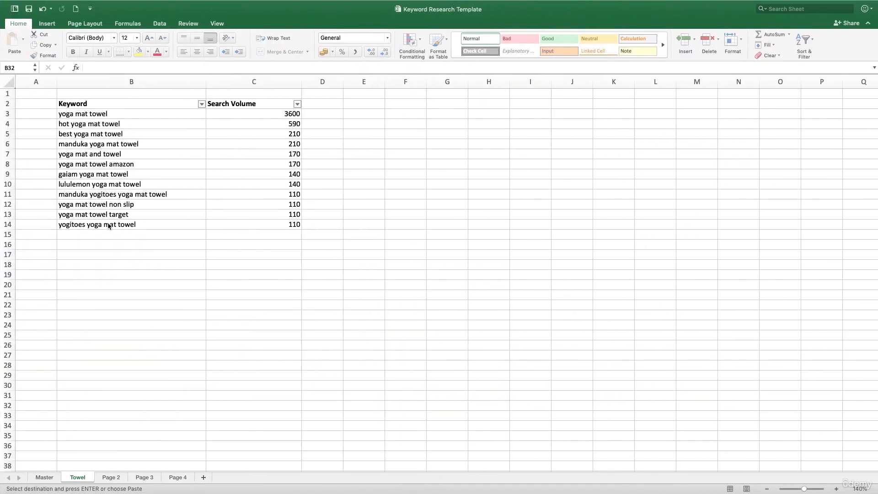
Paste the copied travel keywords and volumes into the Page 2 sheet of the Keyword Research Template workbook, starting at cell B3
left_click(114, 477)
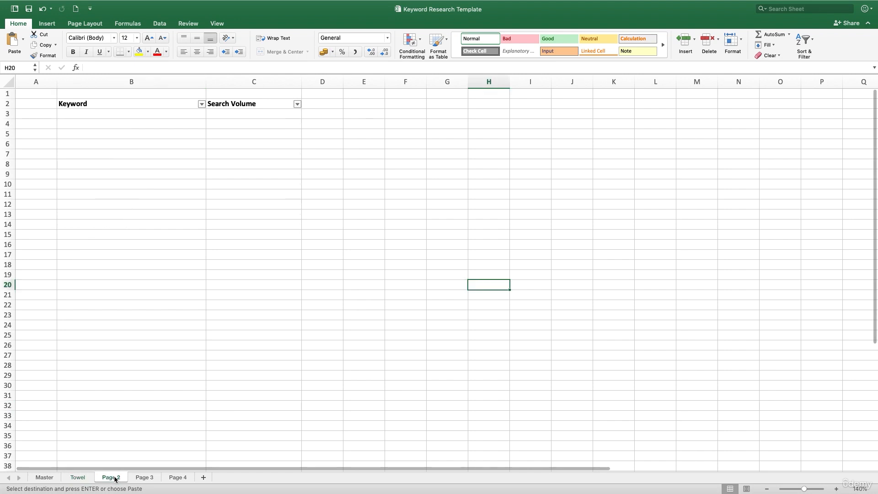
left_click(115, 115)
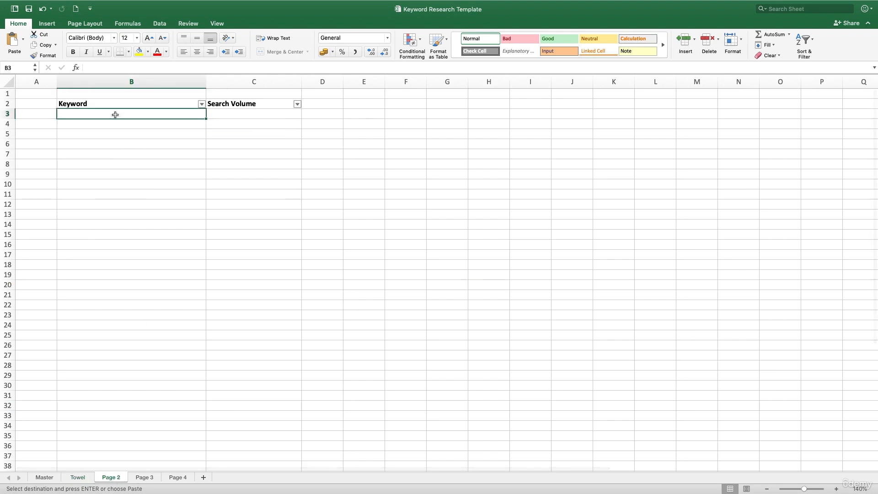
key("super+v")
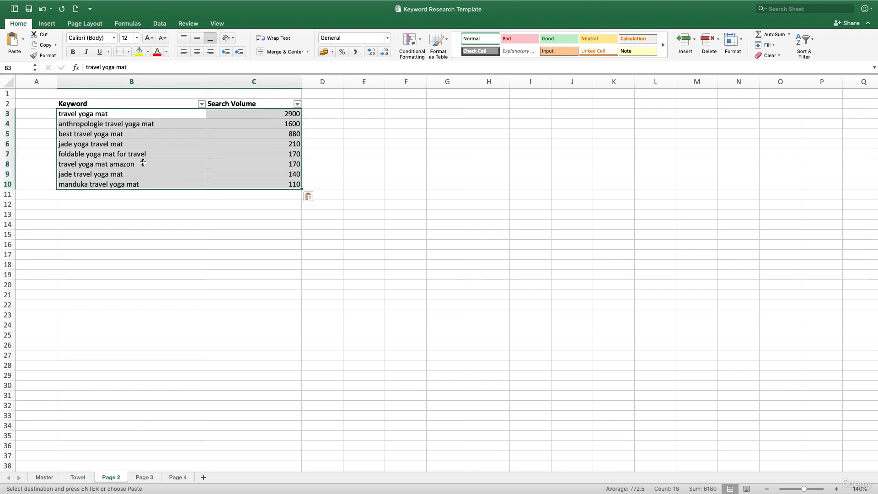
left_click(135, 415)
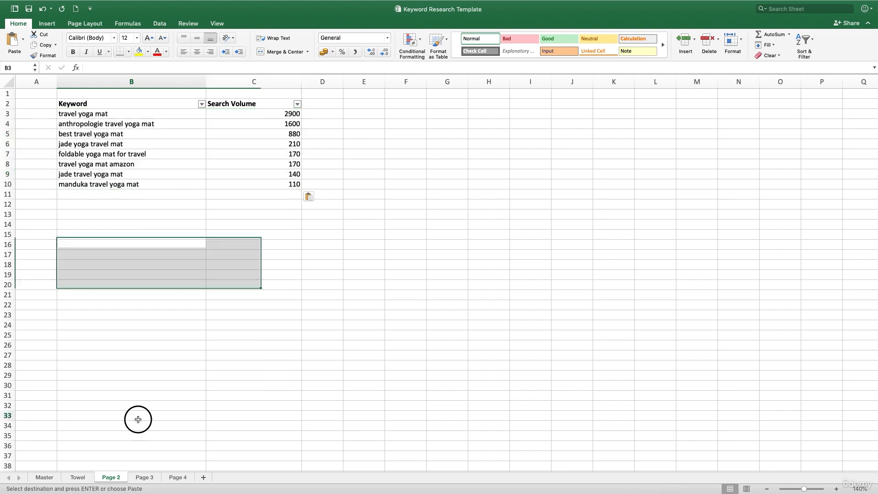
Rename the Page 2 sheet as Travel
right_click(114, 477)
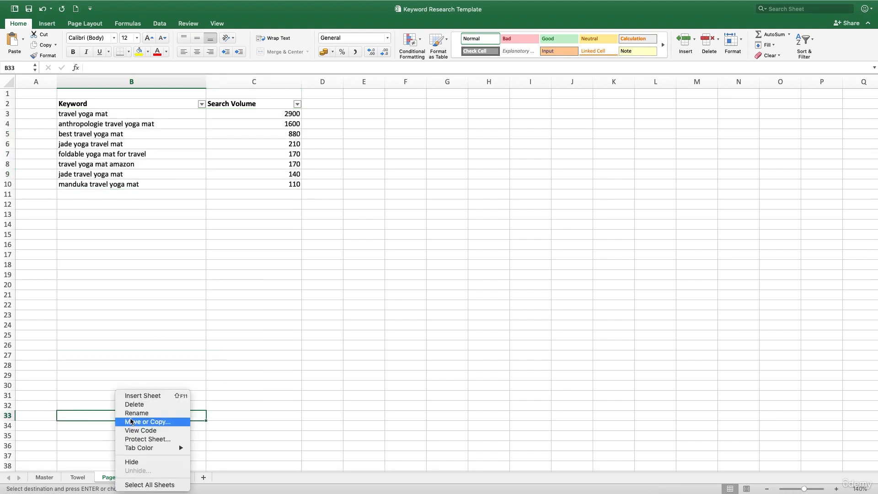
left_click(131, 414)
type("Travel")
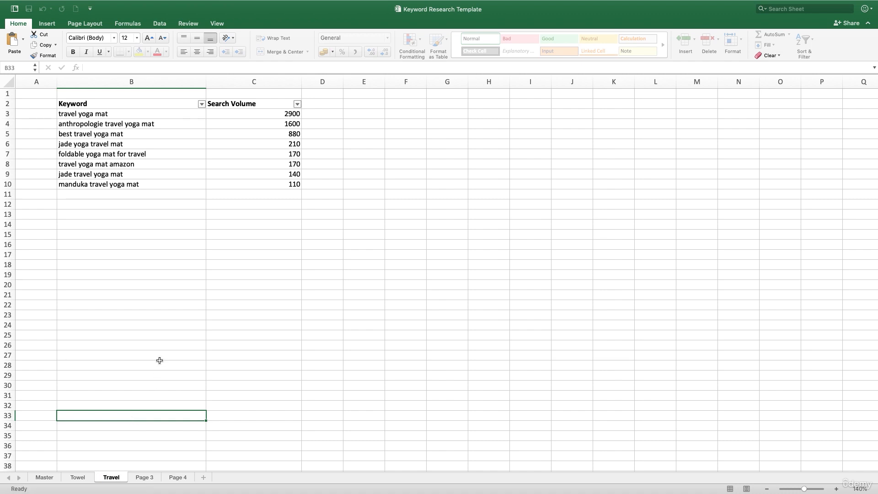
left_click(160, 359)
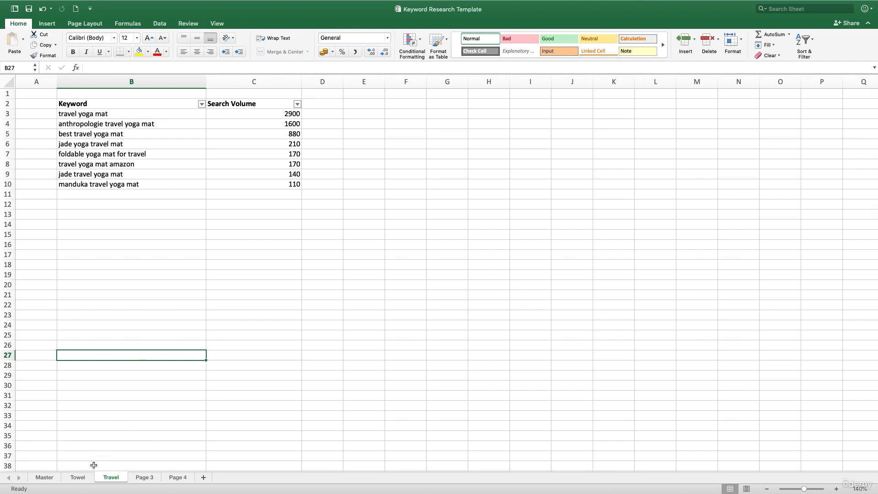
Review the Towel sheet of the template, and look through the remaining yoga mats keyword groups in SEMrush's Keyword Magic Tool
left_click(78, 477)
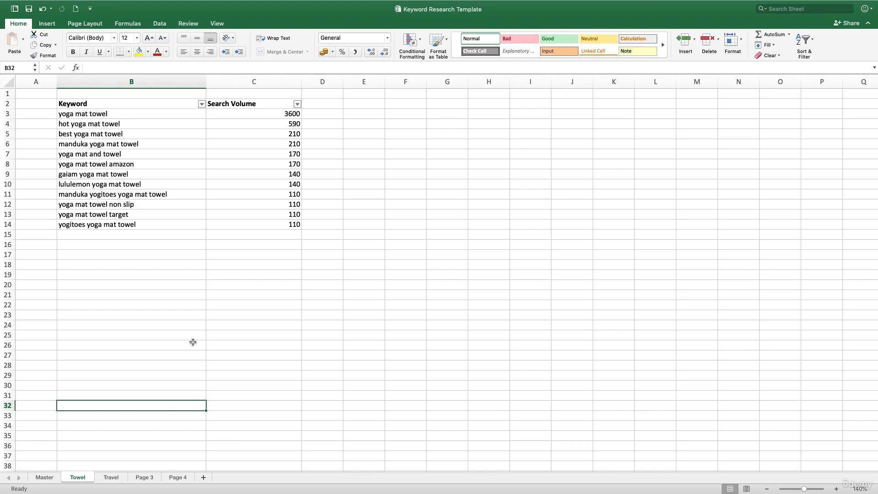
key("ctrl+Left")
key("ctrl+Left")
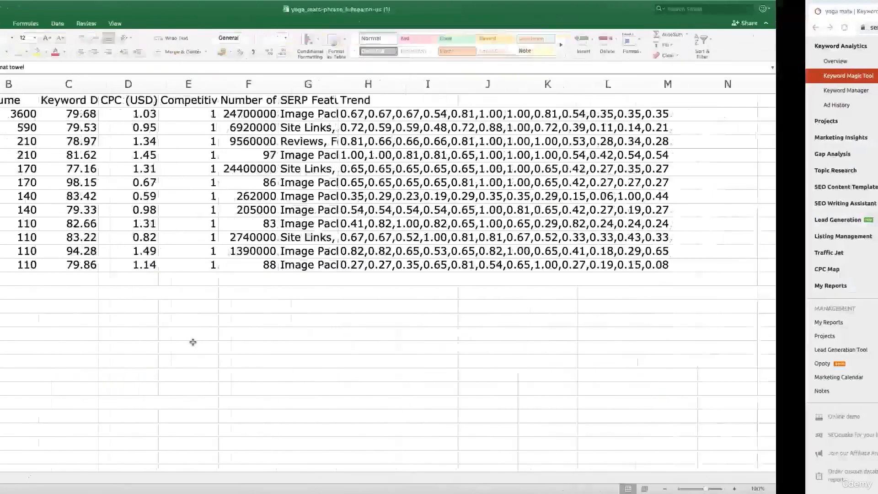
key("ctrl+Left")
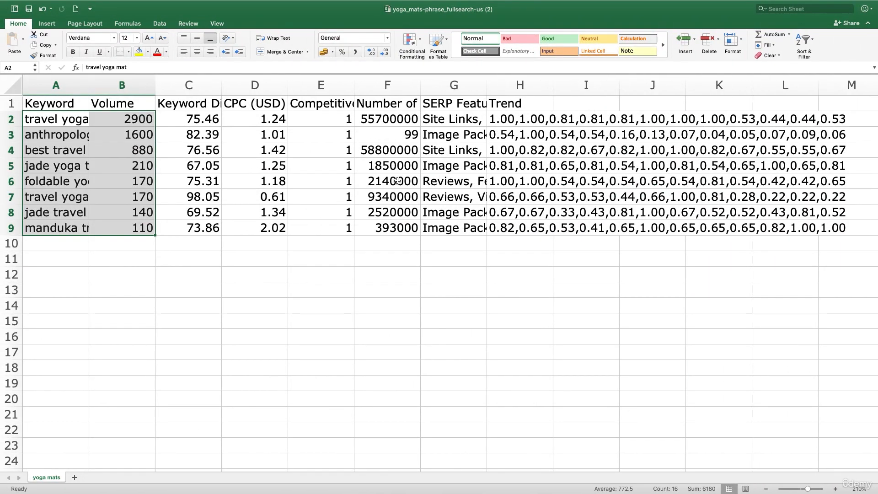
key("ctrl+Right")
key("ctrl+Right")
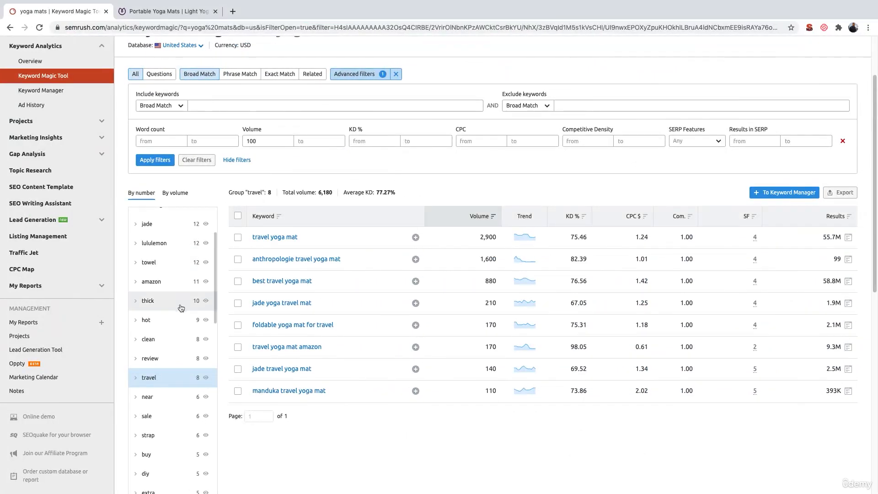
scroll(178, 320, "down", 3)
scroll(179, 339, "down", 2)
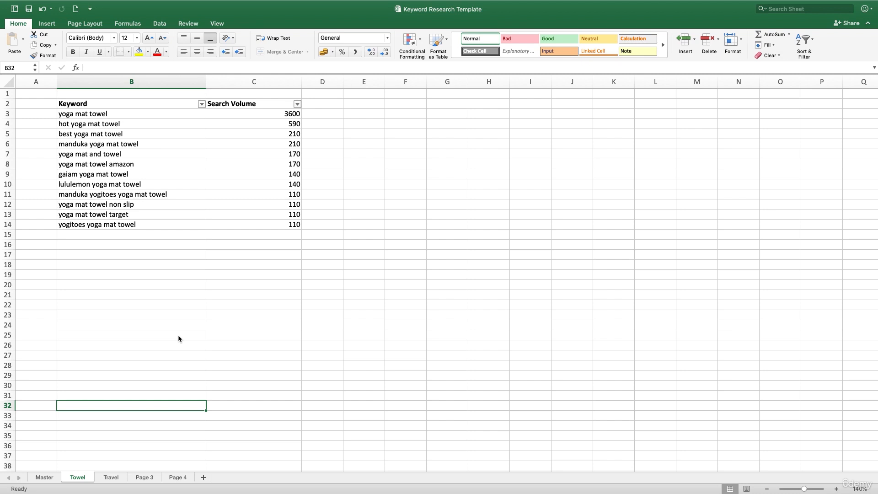
Review the Travel sheet in the Excel template, and return to the keyword search field of SEMrush's Keyword Magic Tool
left_click(122, 480)
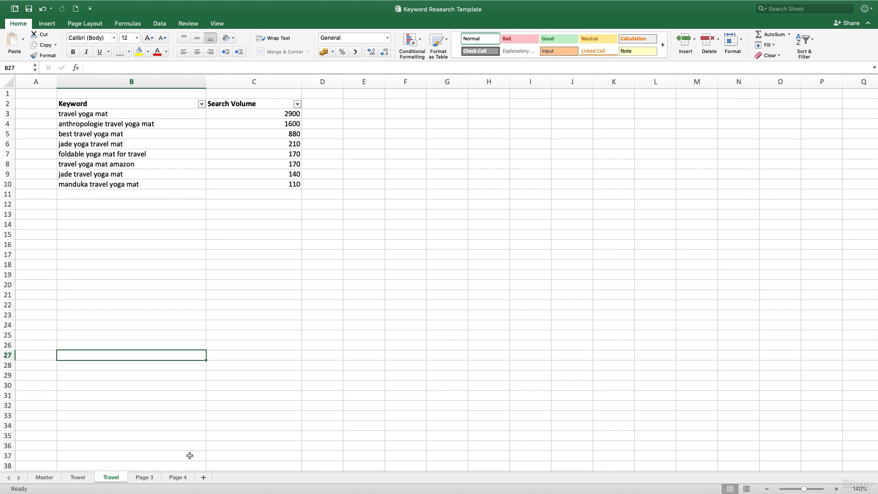
key("super+z")
key("ctrl+Right")
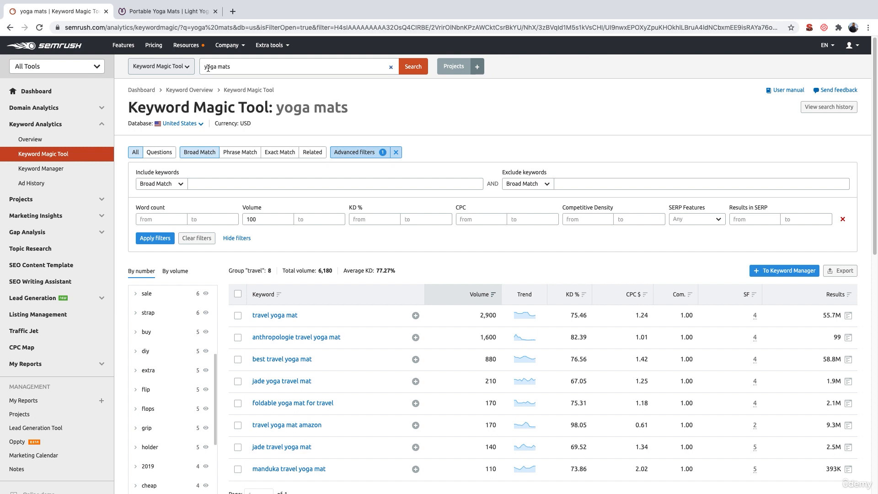
left_click(230, 68)
Examine the Equipment & Accessories categories on the Yogamatters site for further keyword topics, and return to the SEMrush yoga mats results
left_click(163, 12)
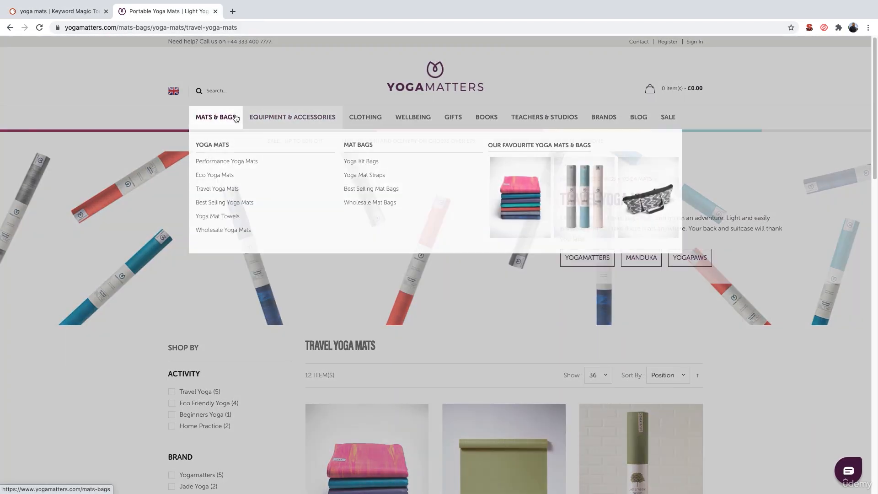
mouse_move(270, 118)
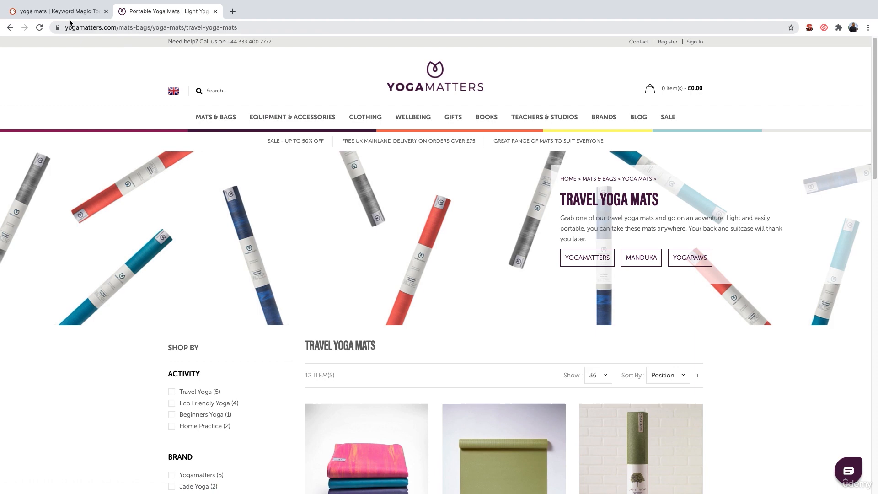
left_click(66, 17)
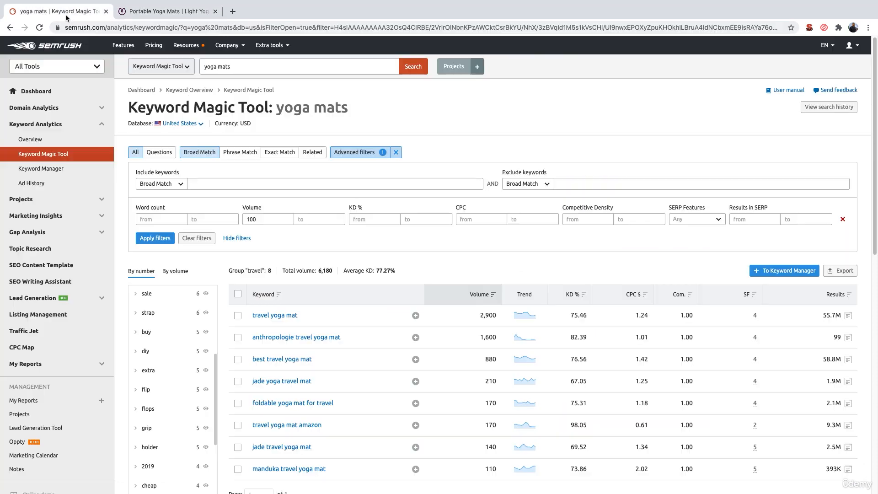
scroll(303, 331, "down", 1)
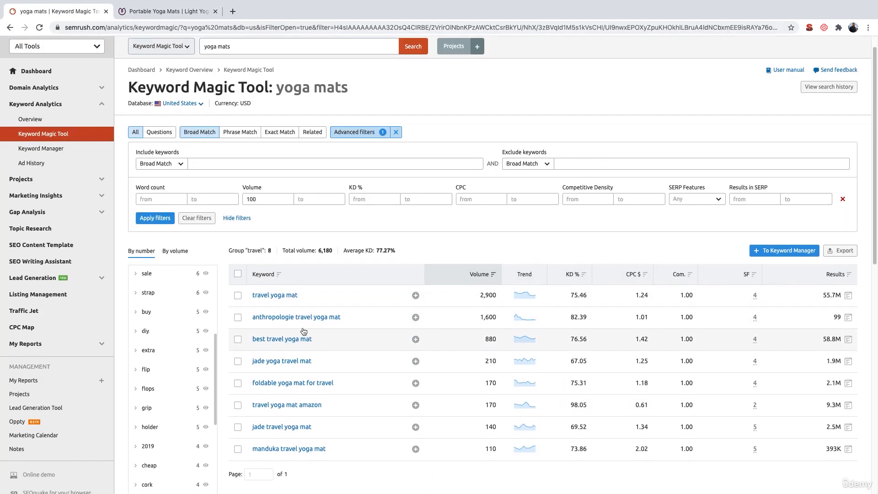